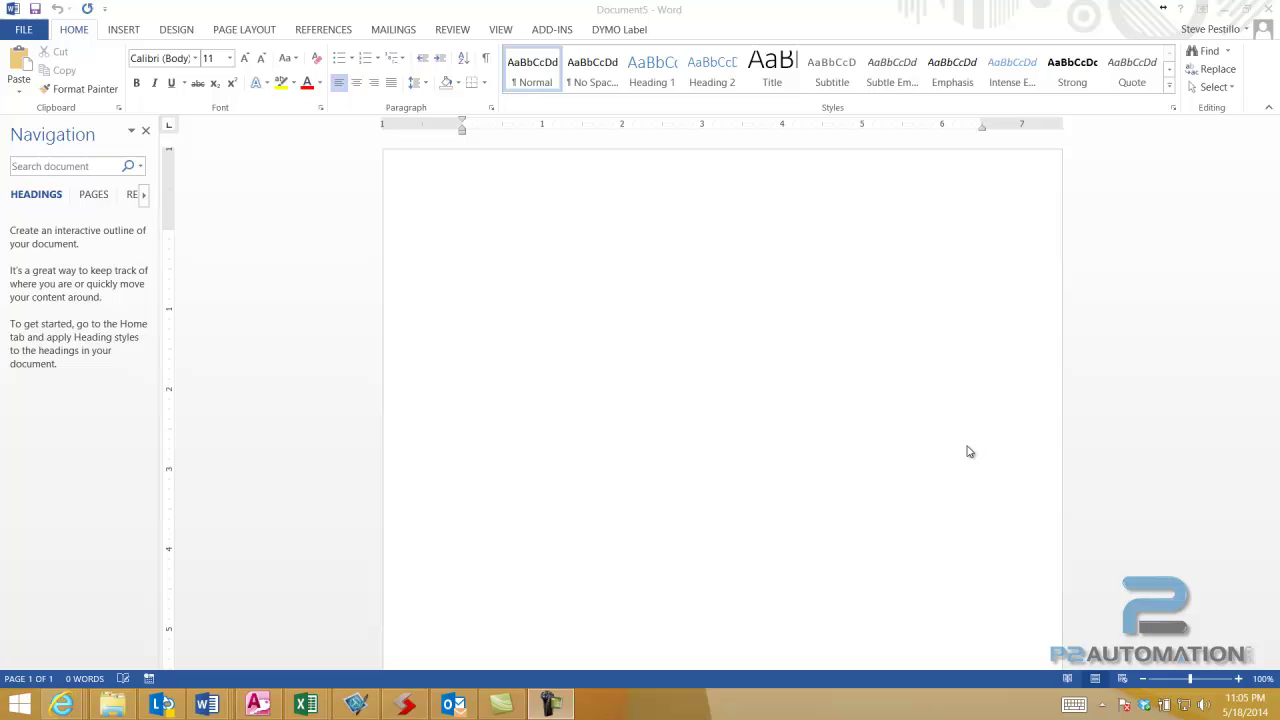
- Create a new document from the personal Hosted Services Agreement template
click(24, 31)
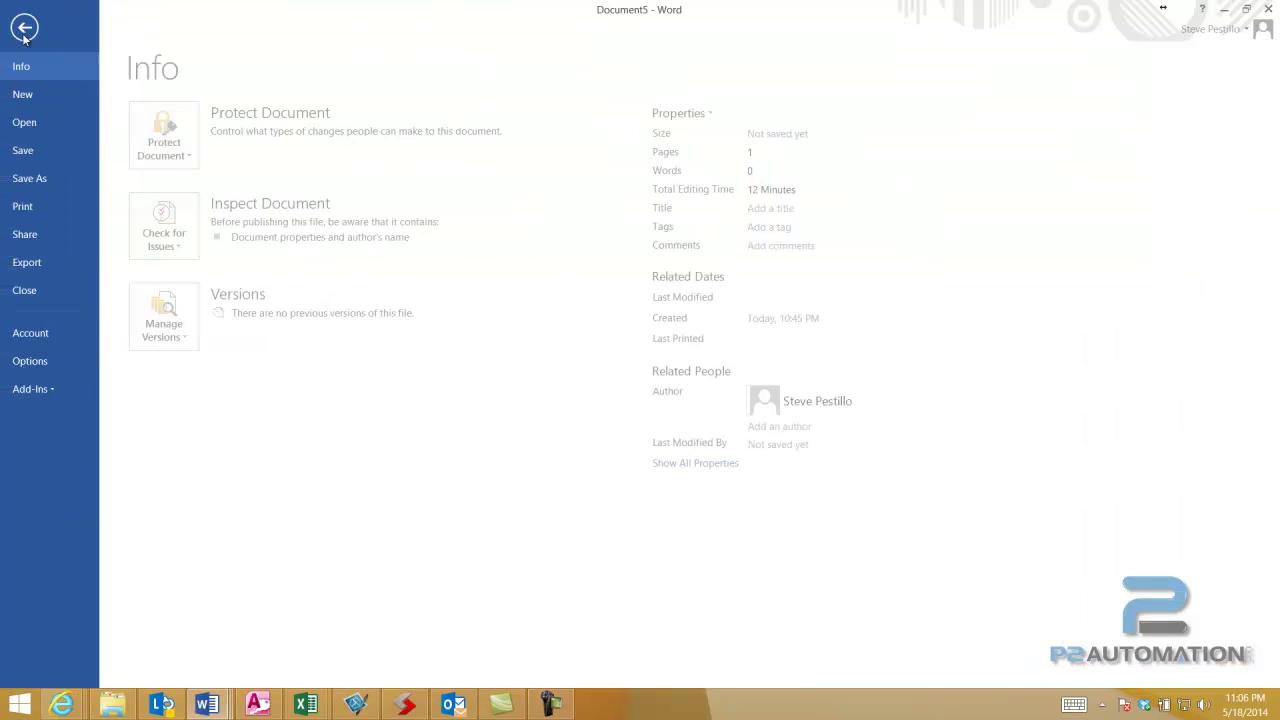
click(30, 95)
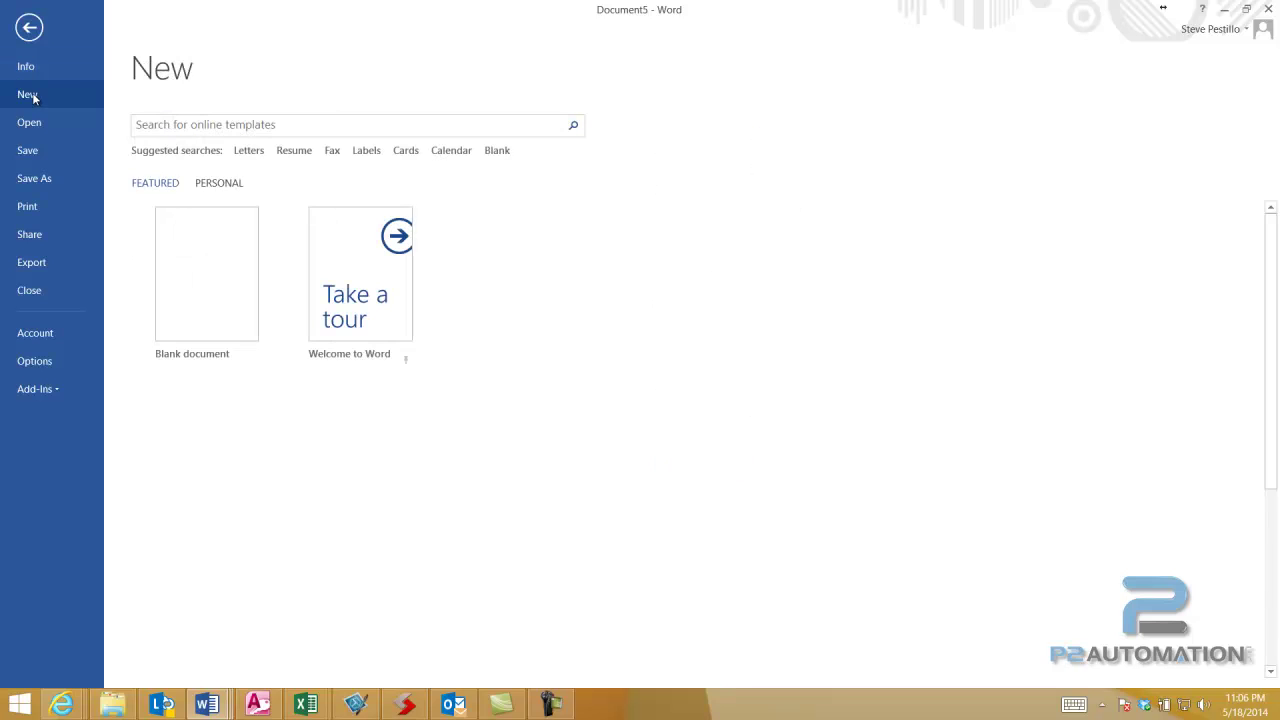
click(226, 186)
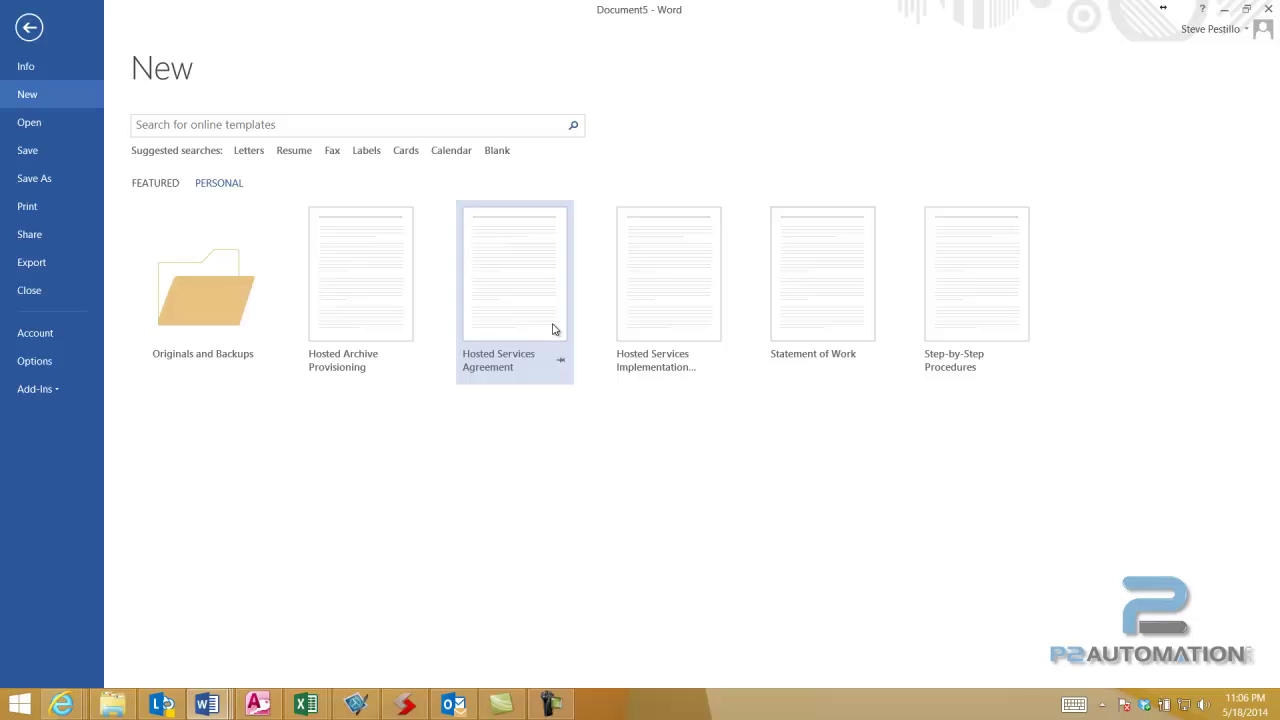
click(548, 324)
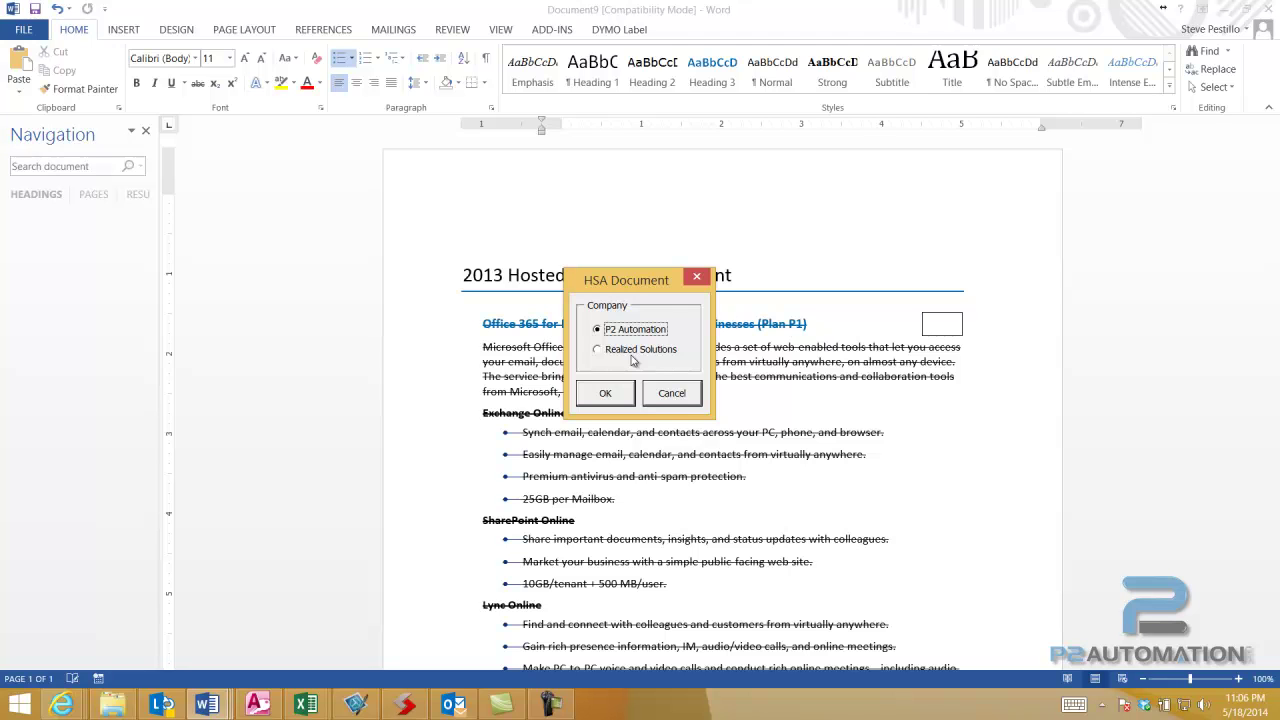
- Confirm P2 Automation as the company and scroll down to the service plan quantities
click(612, 395)
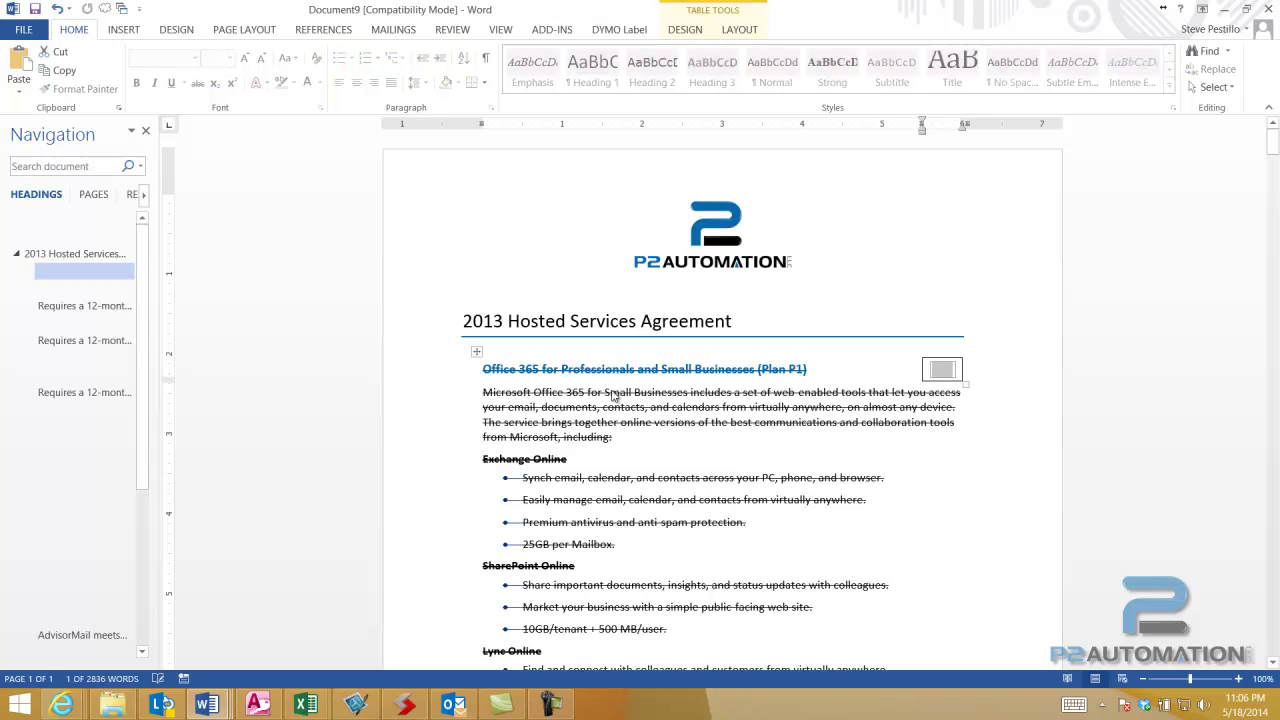
scroll(614, 395, down, 8)
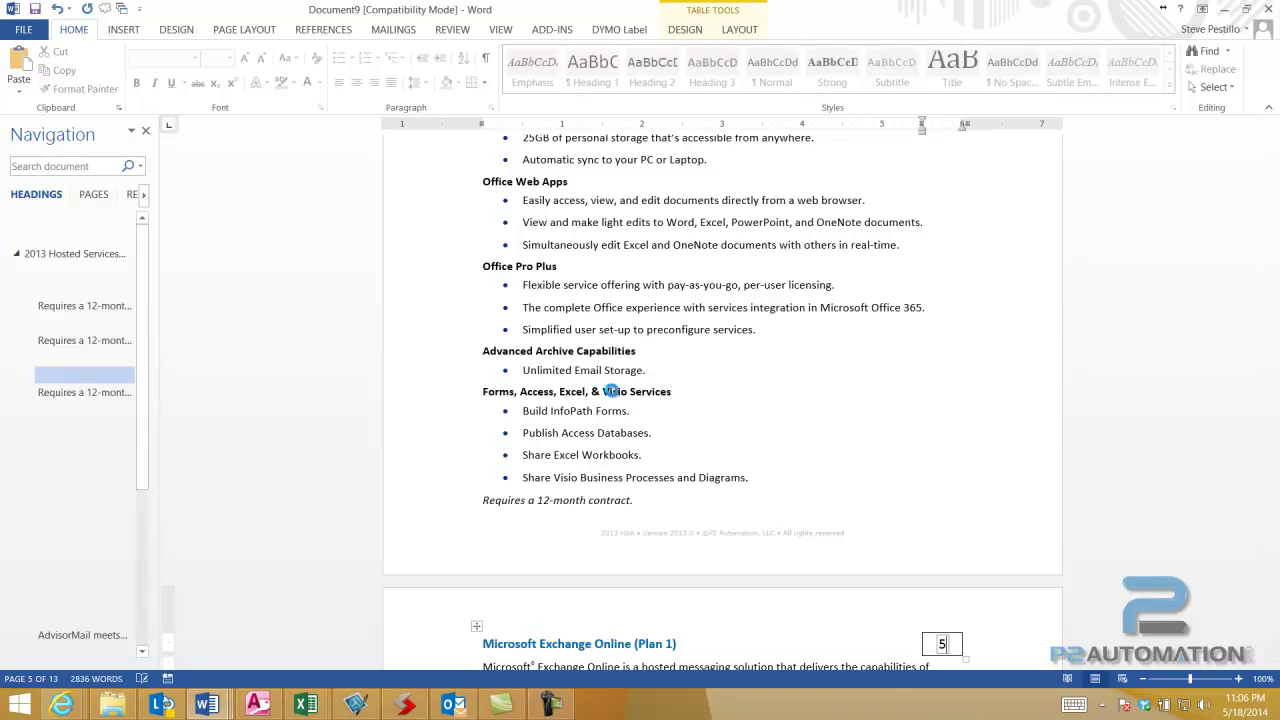
scroll(613, 395, down, 12)
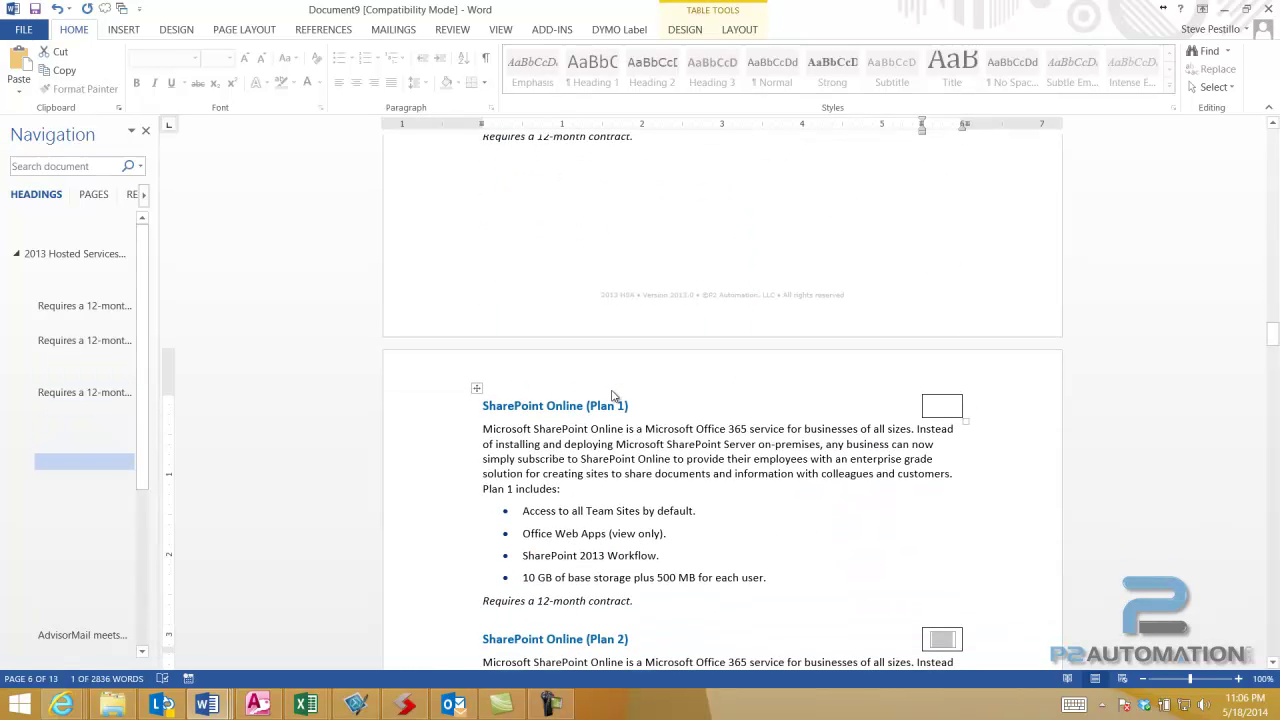
scroll(613, 396, down, 15)
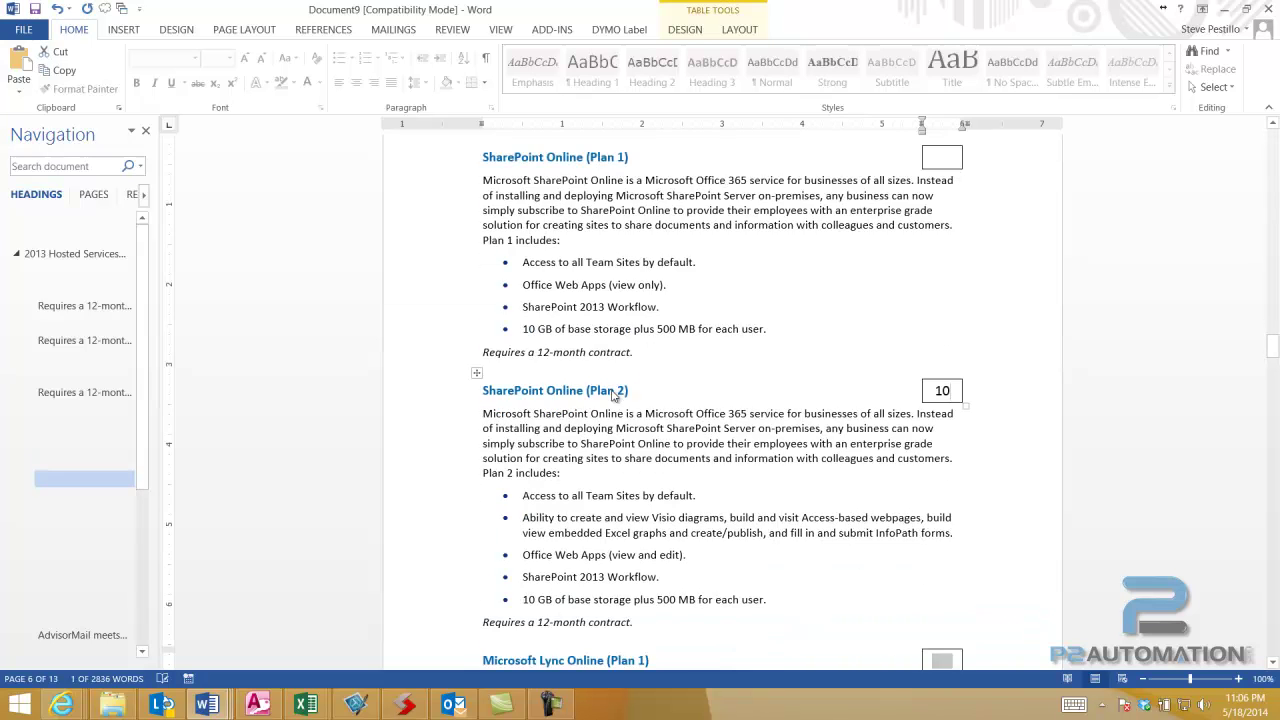
scroll(613, 396, down, 5)
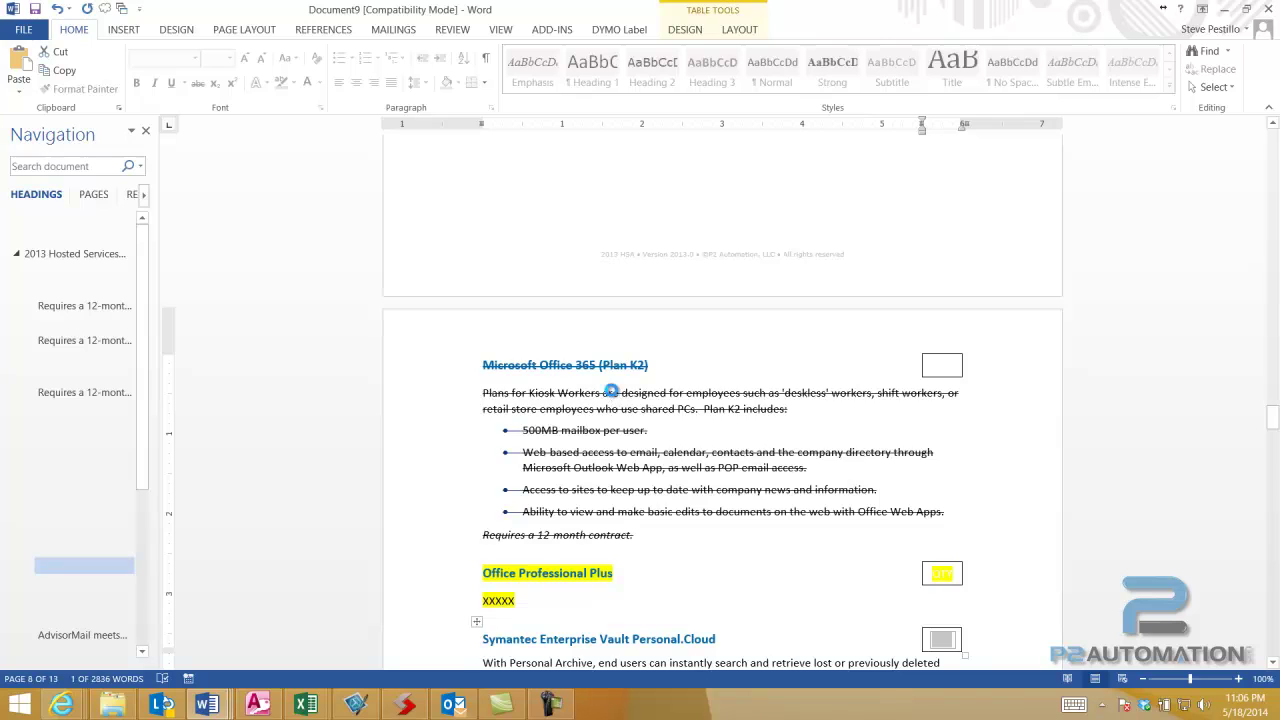
scroll(613, 396, down, 3)
scroll(613, 396, down, 15)
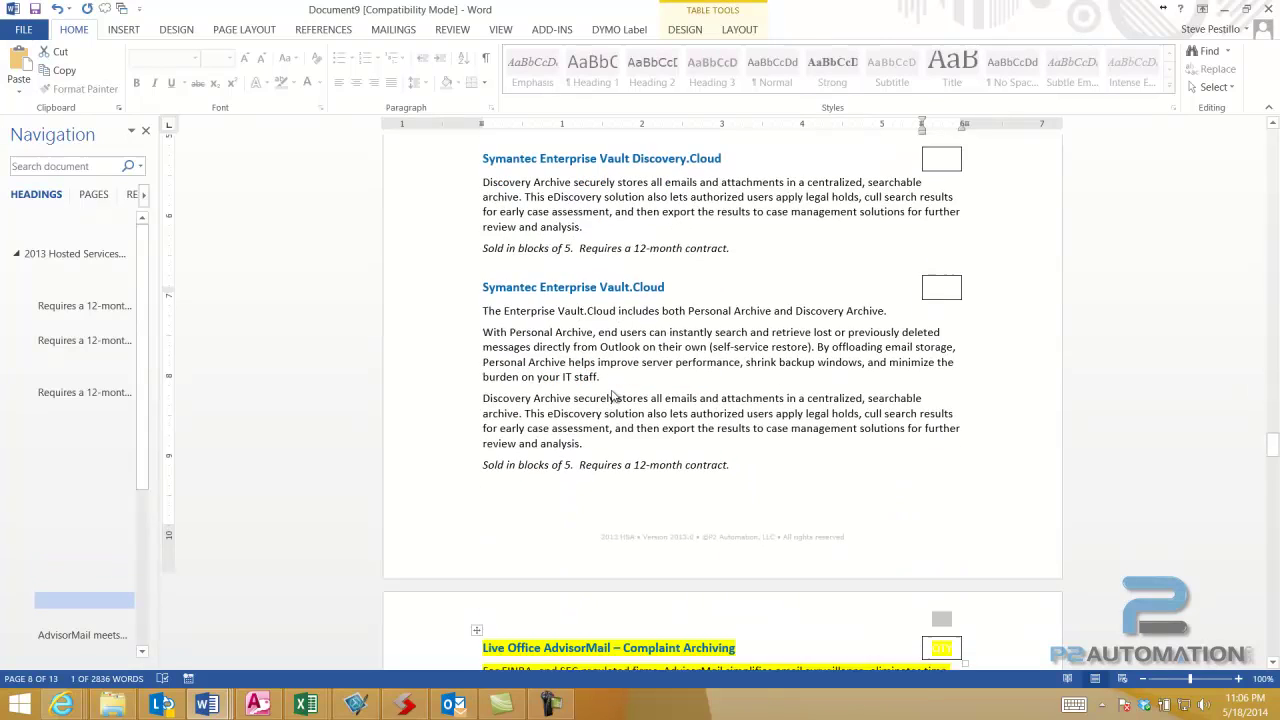
scroll(613, 396, down, 6)
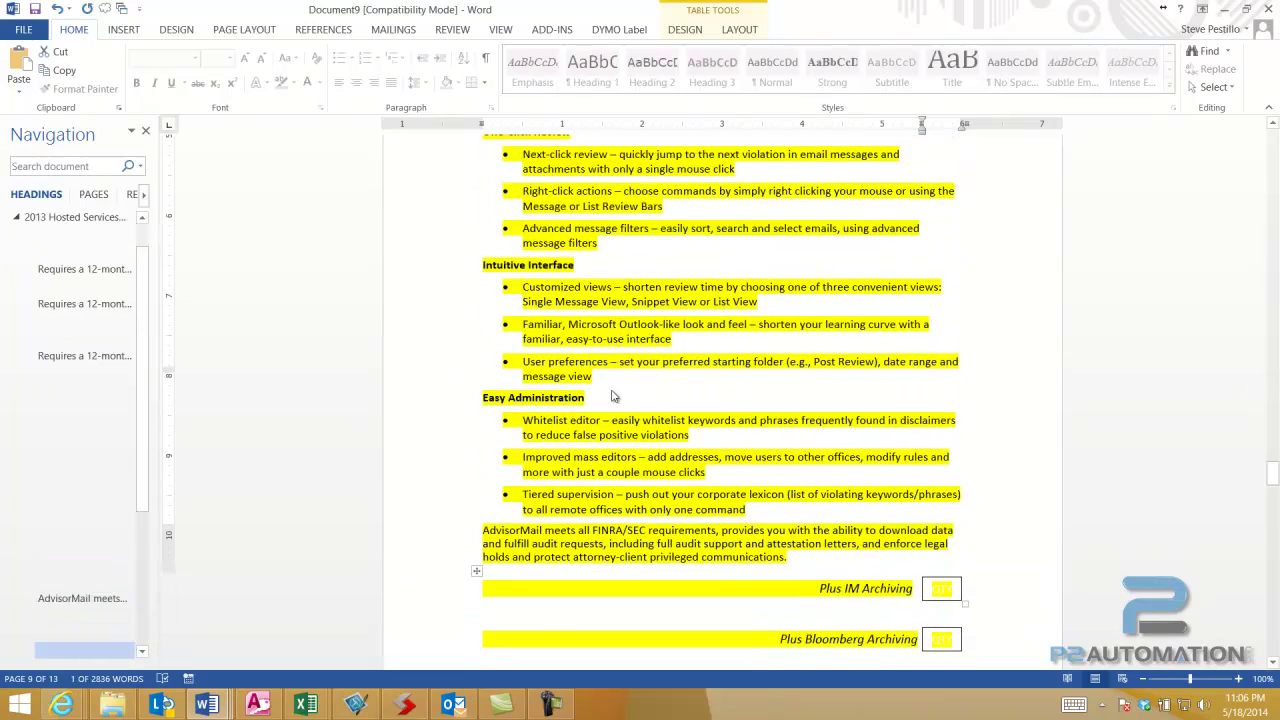
scroll(613, 396, down, 10)
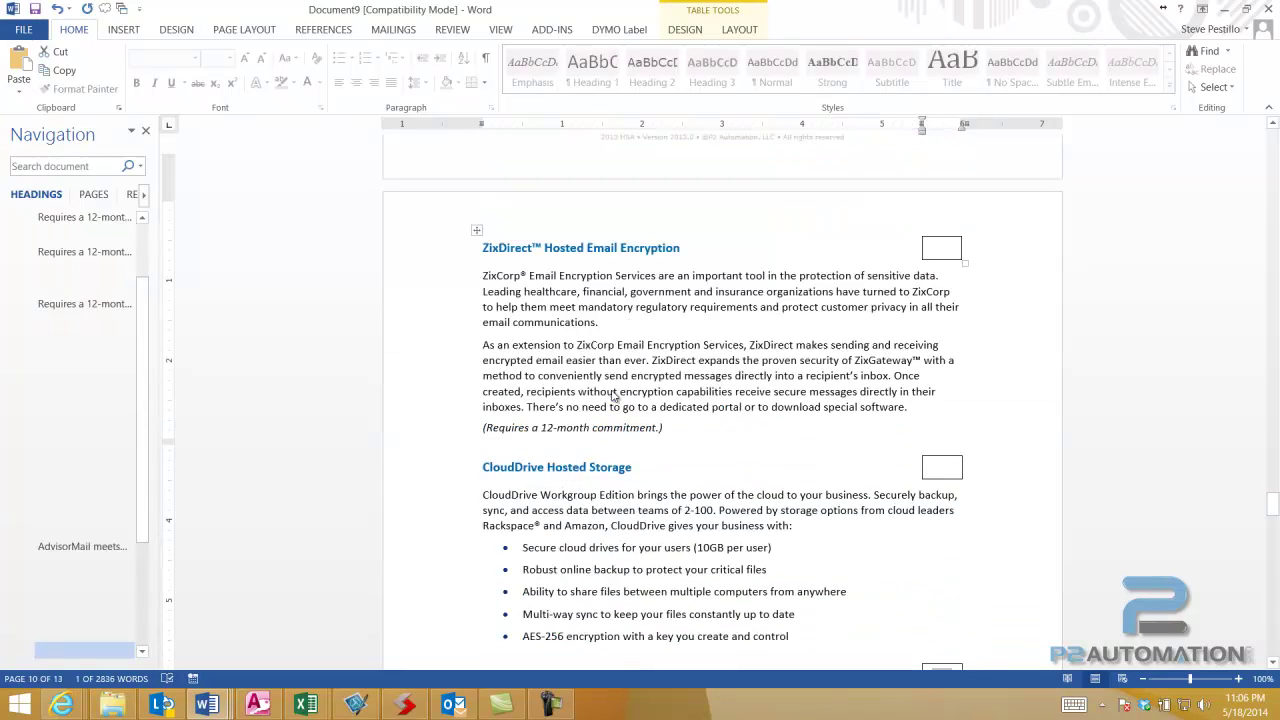
- Tick Exchange Online setup and enter 5 remote workstation configurations
scroll(613, 396, down, 8)
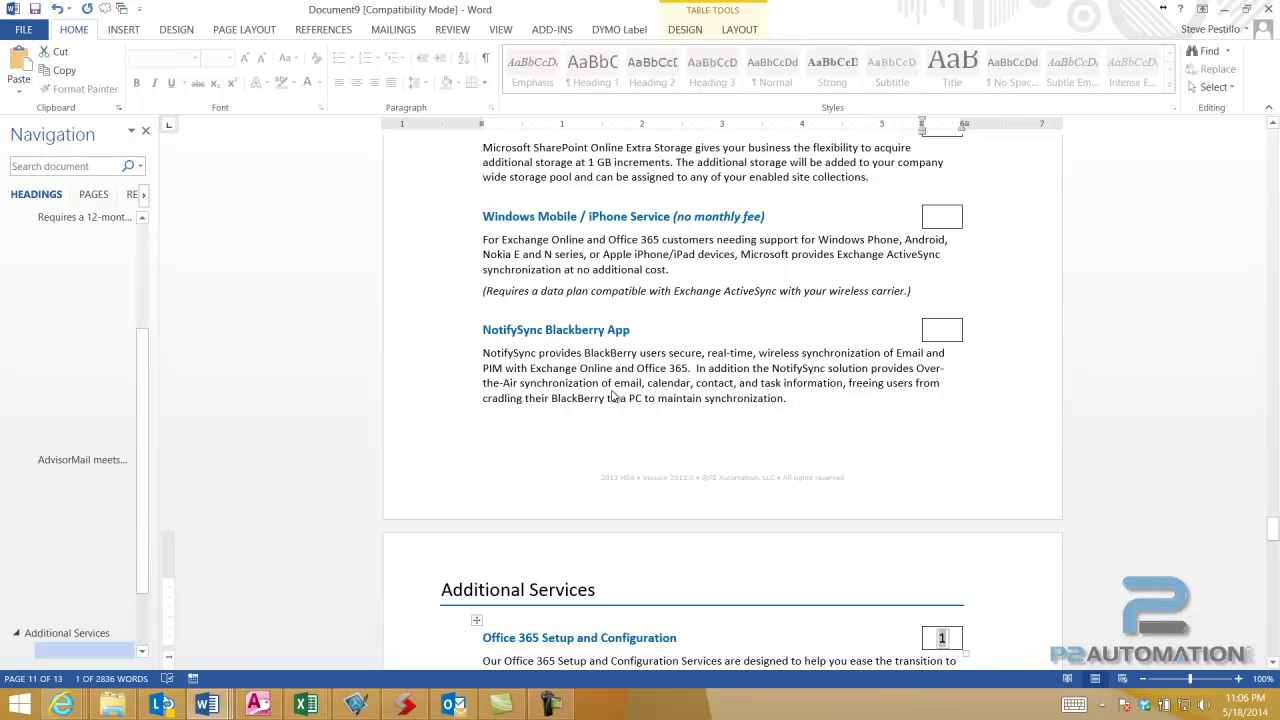
scroll(613, 396, down, 9)
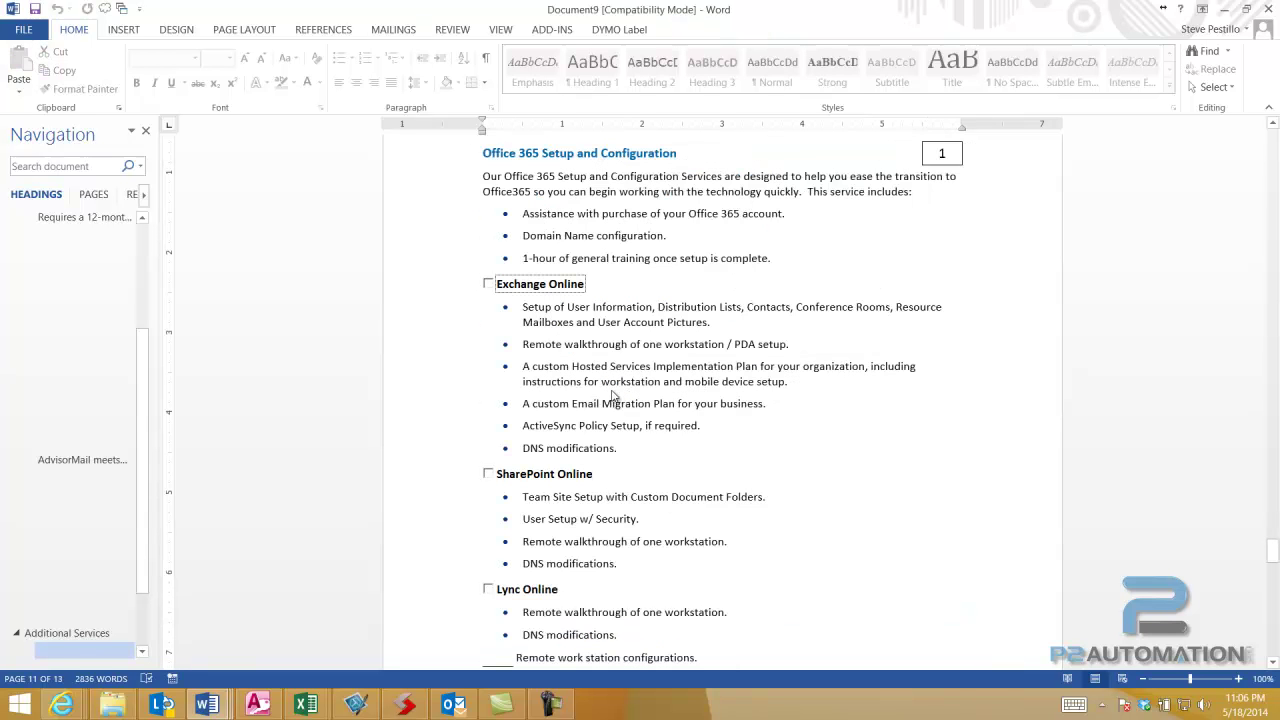
key(Tab)
key(Tab)
key(Tab)
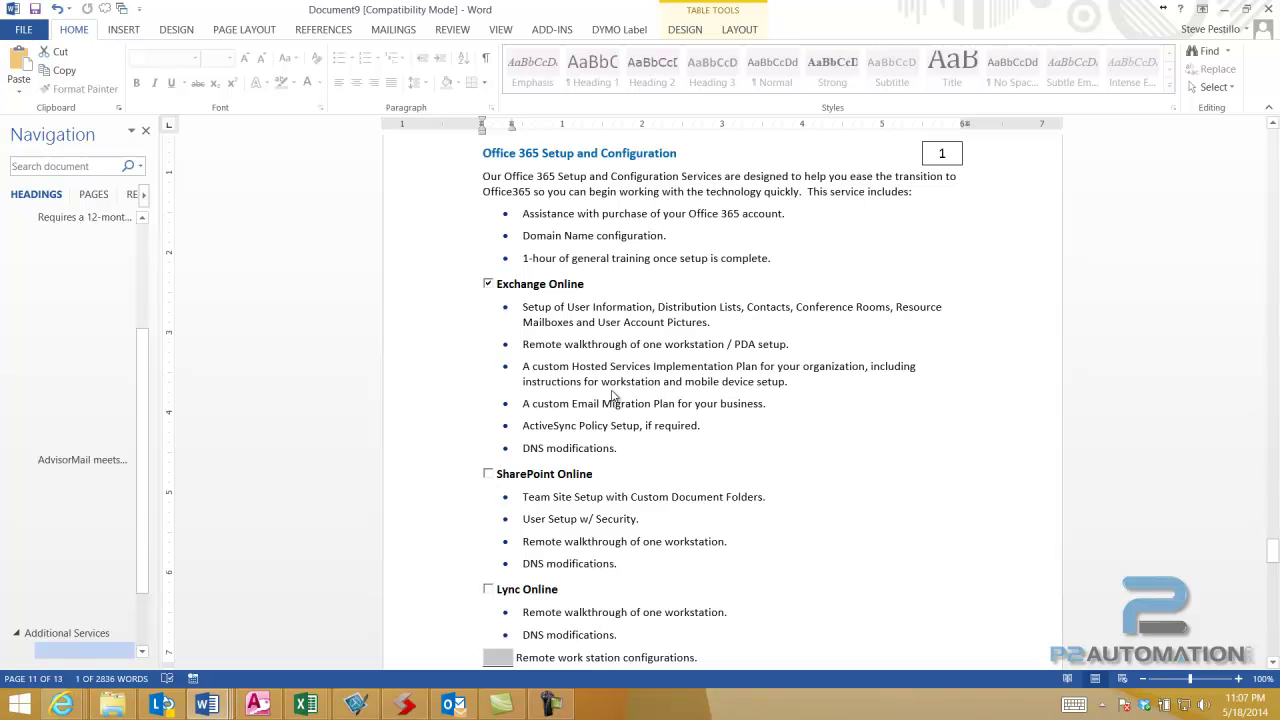
text(5)
- Enter 10 as the Mailbox Migration quantity, leaving the Labor Block quantity unchanged
key(Tab)
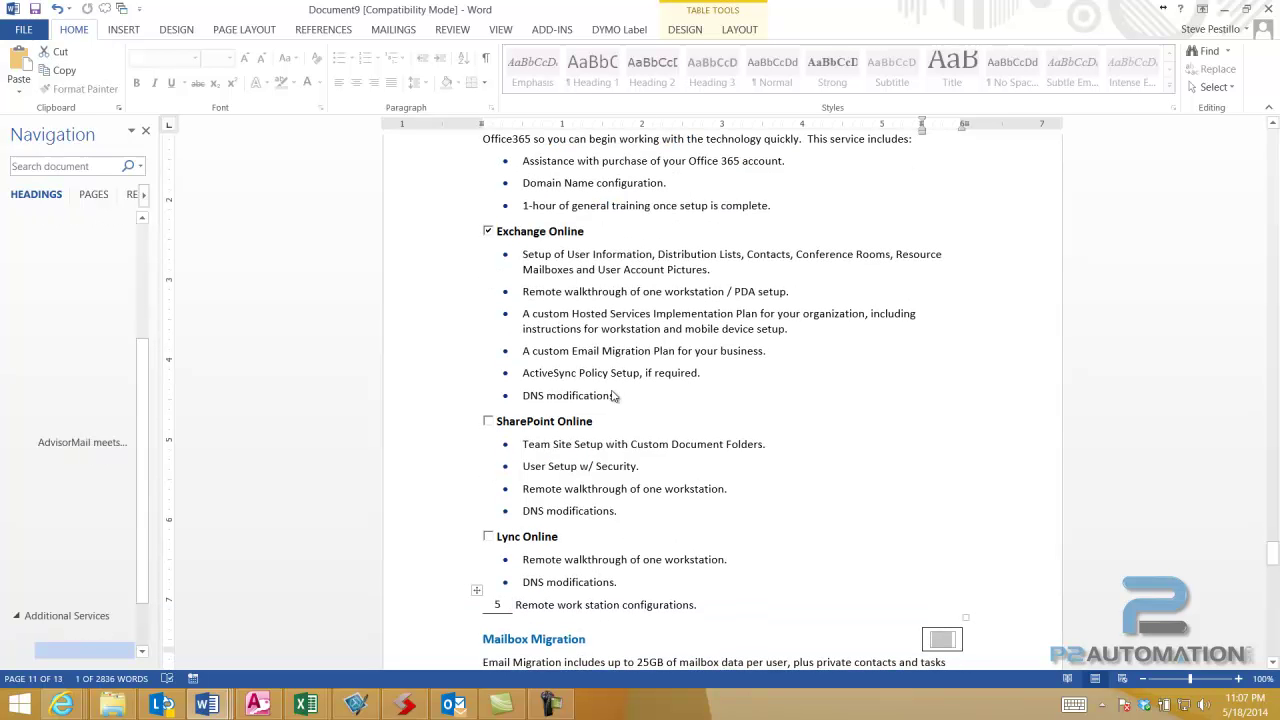
text(10)
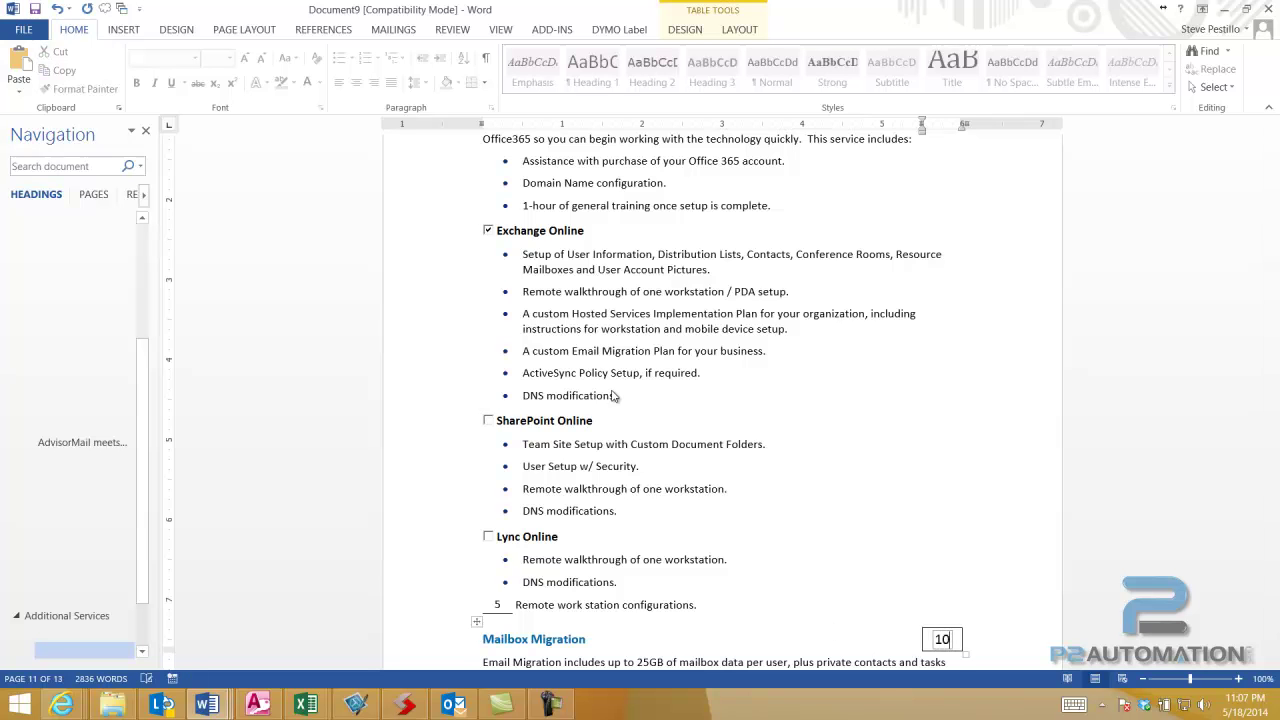
scroll(614, 397, down, 2)
key(Tab)
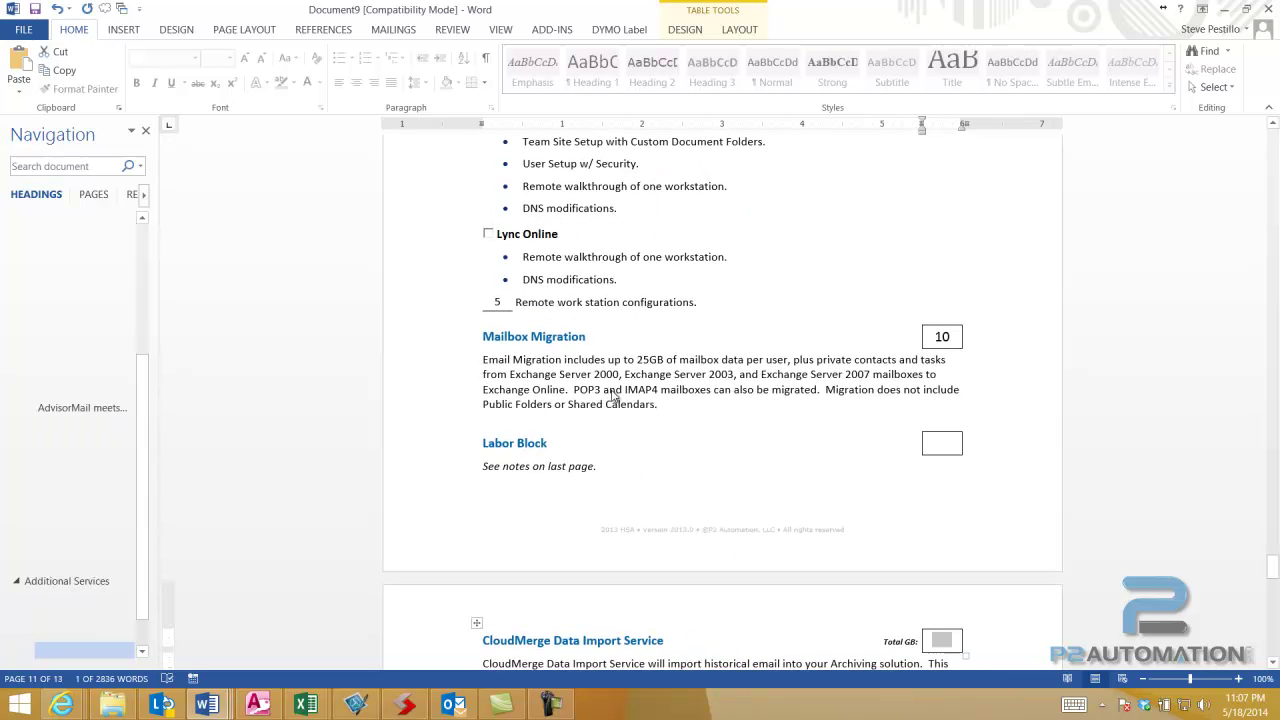
key(Tab)
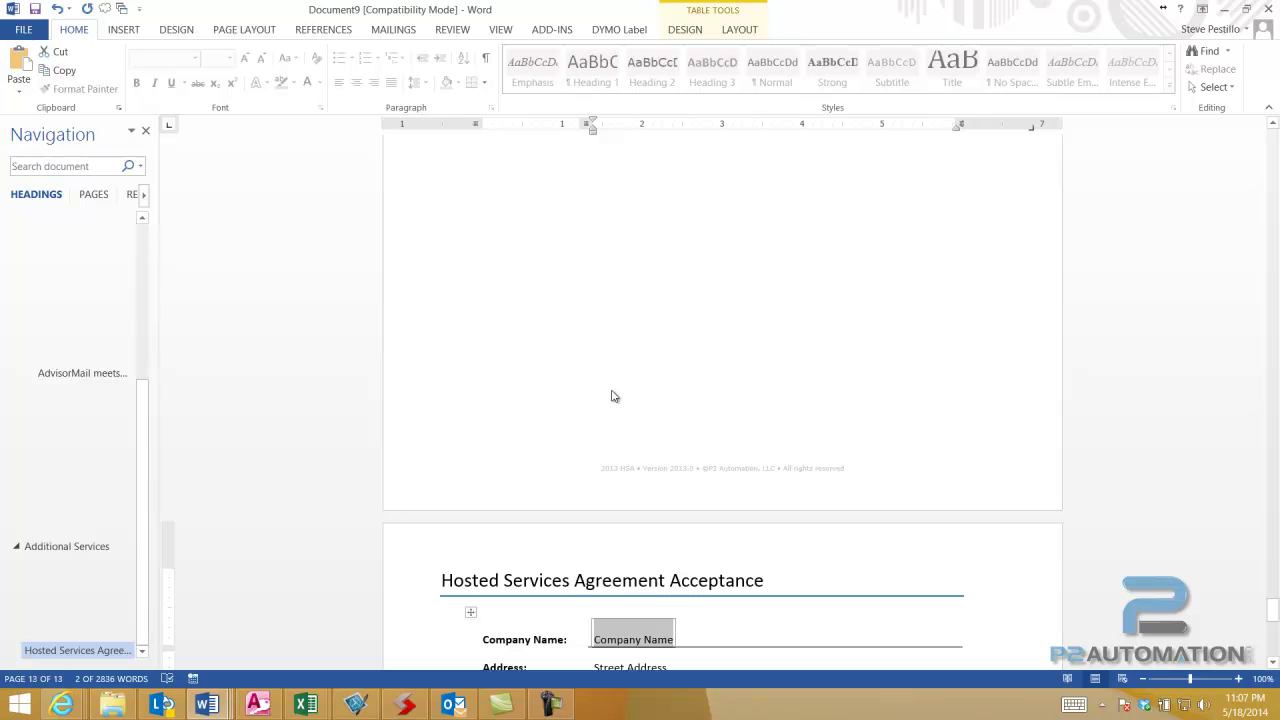
- Enter company name 'ABC Enterprises., Inc.', its street address, and city, state and zip
text(A)
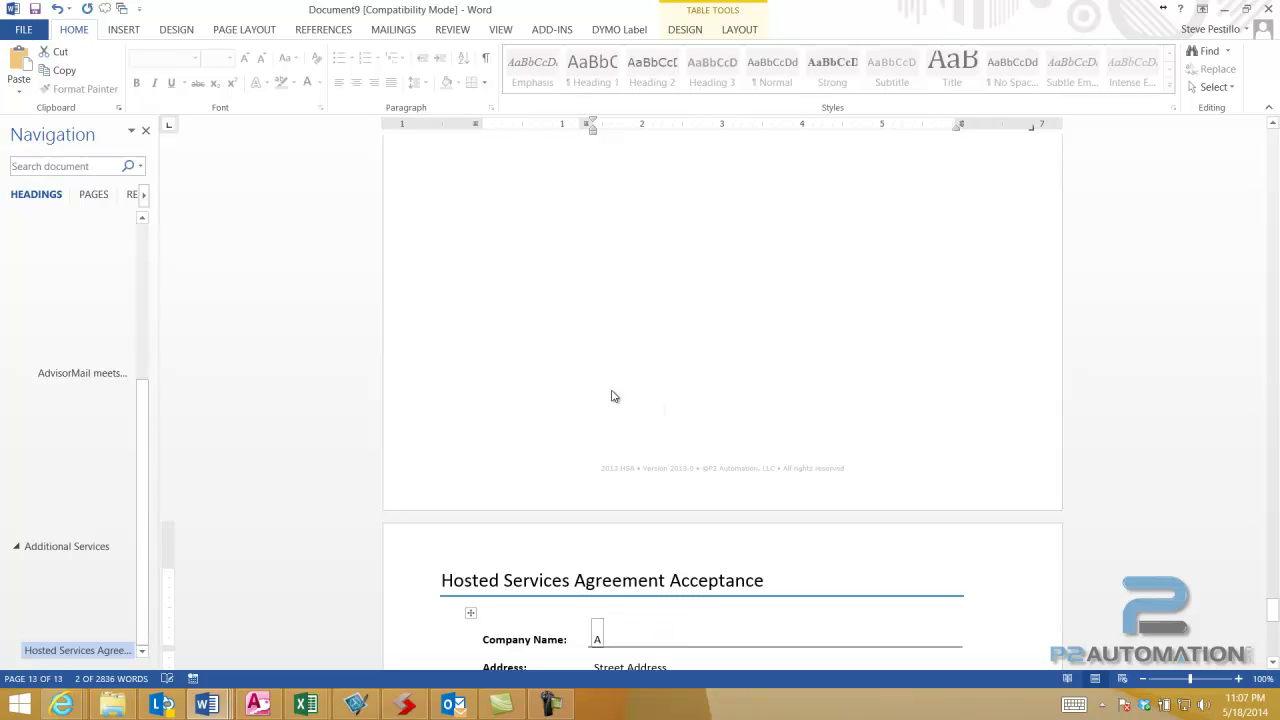
text(BC)
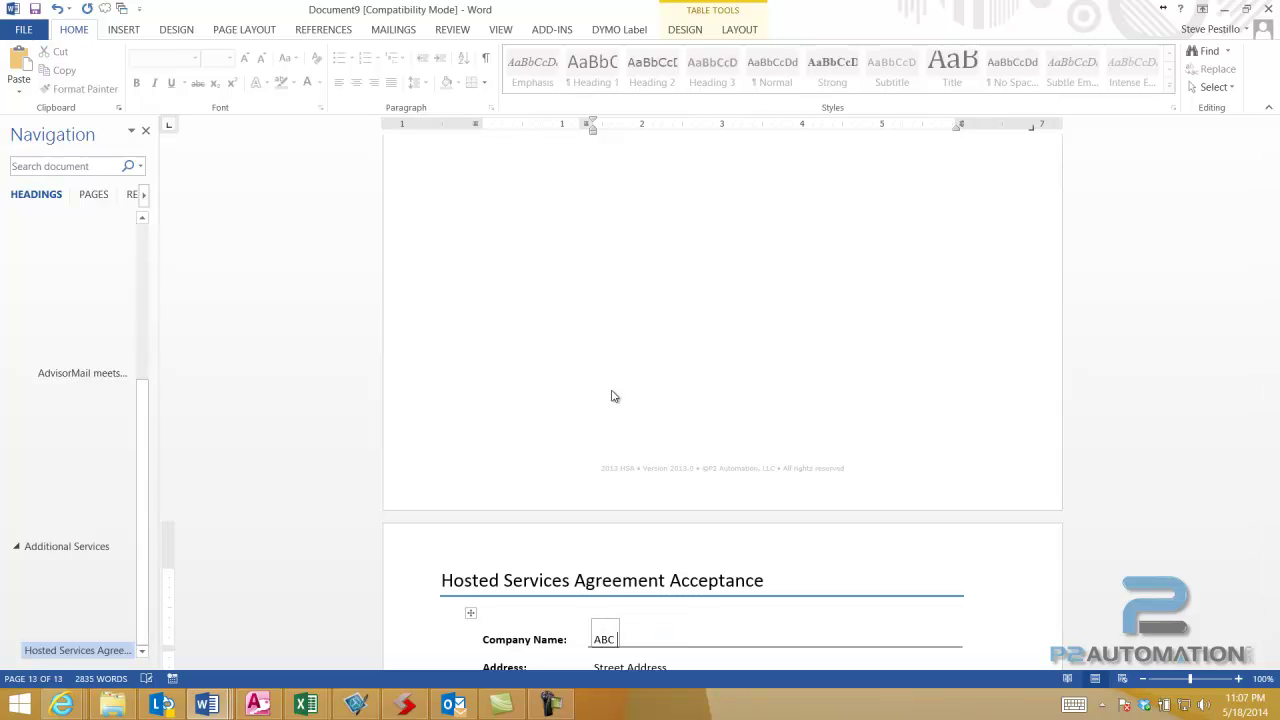
text( Enterprises., Inc.)
key(Tab)
text(100 Main Street)
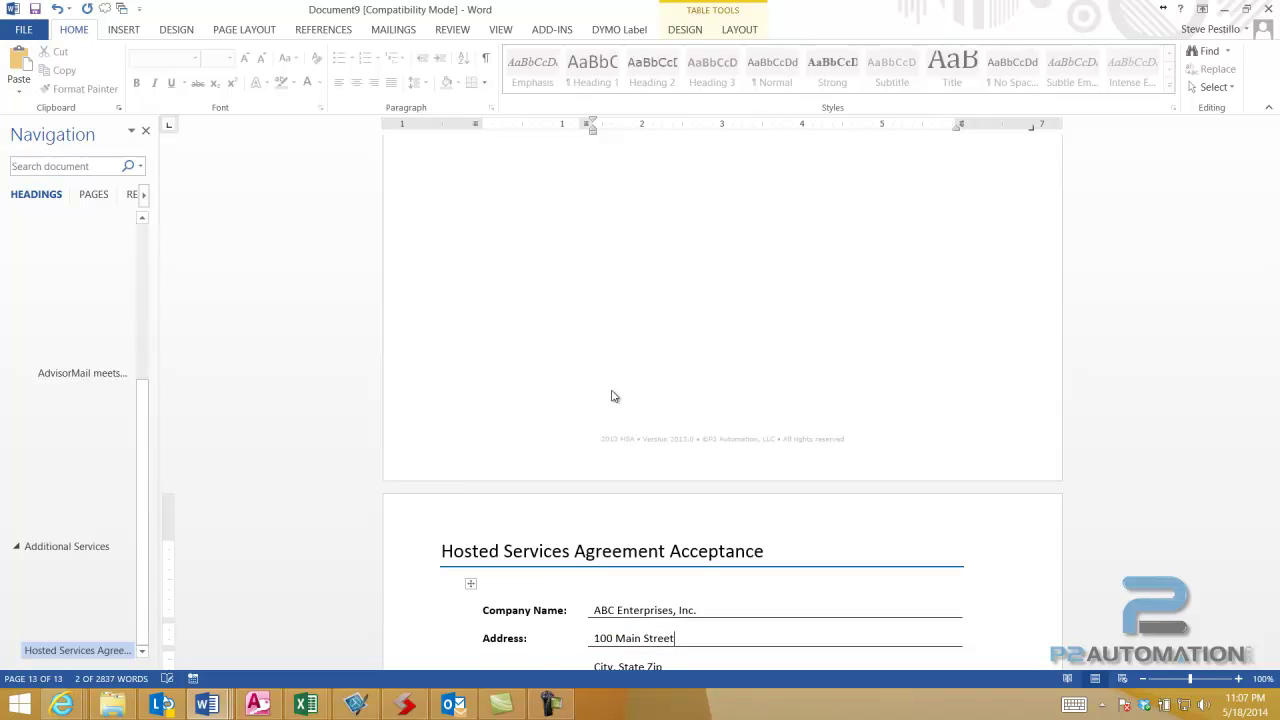
key(Tab)
text(South)
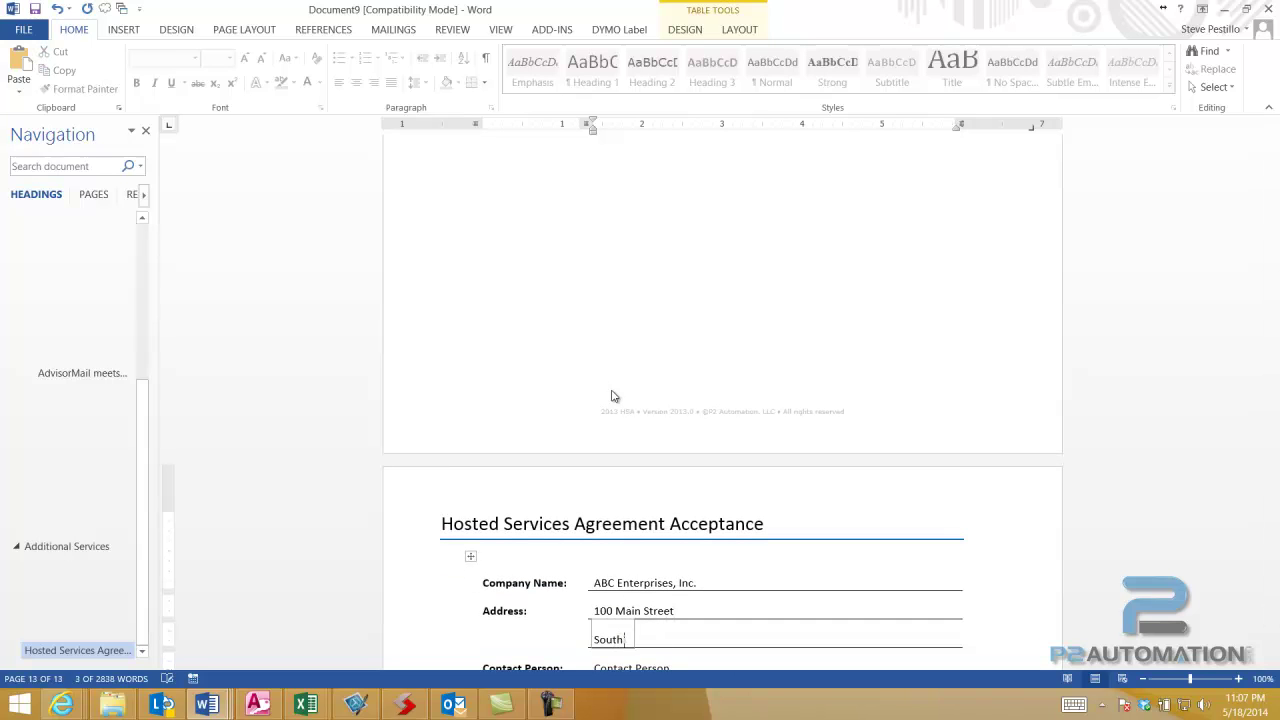
text(ington, CT06489)
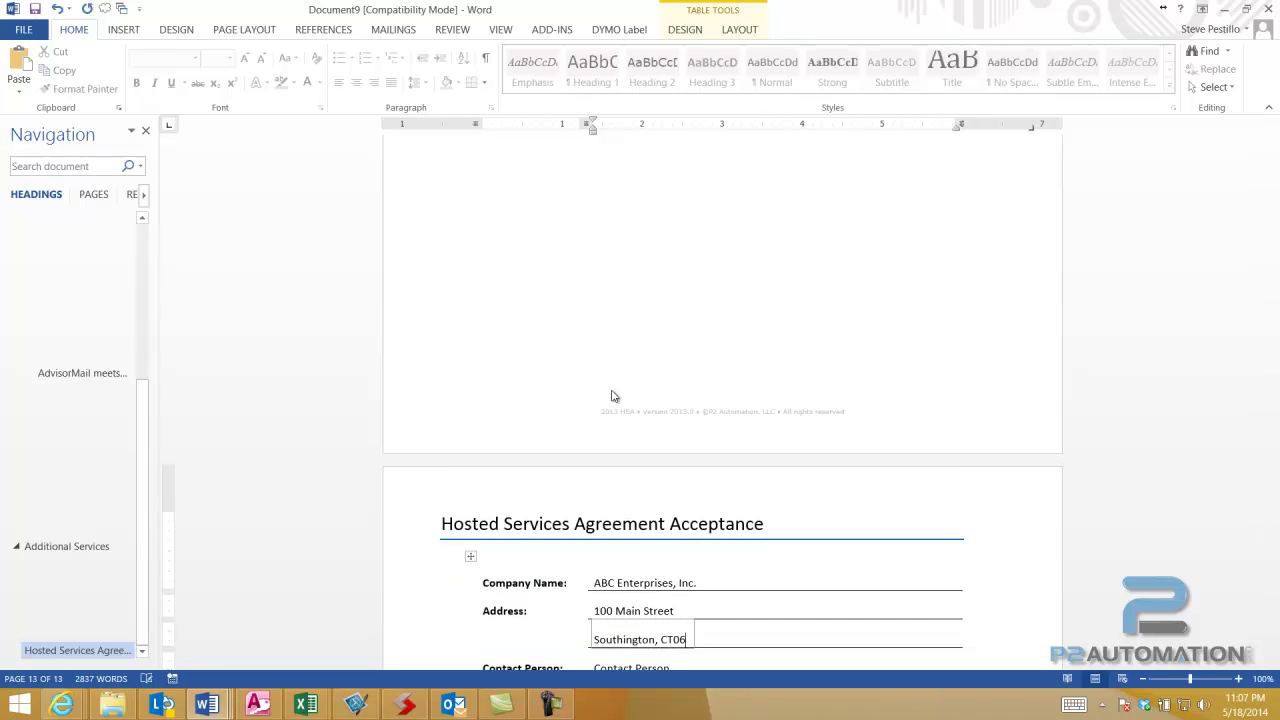
key(Left)
key(Left)
key(Left)
key(Left)
key(Tab)
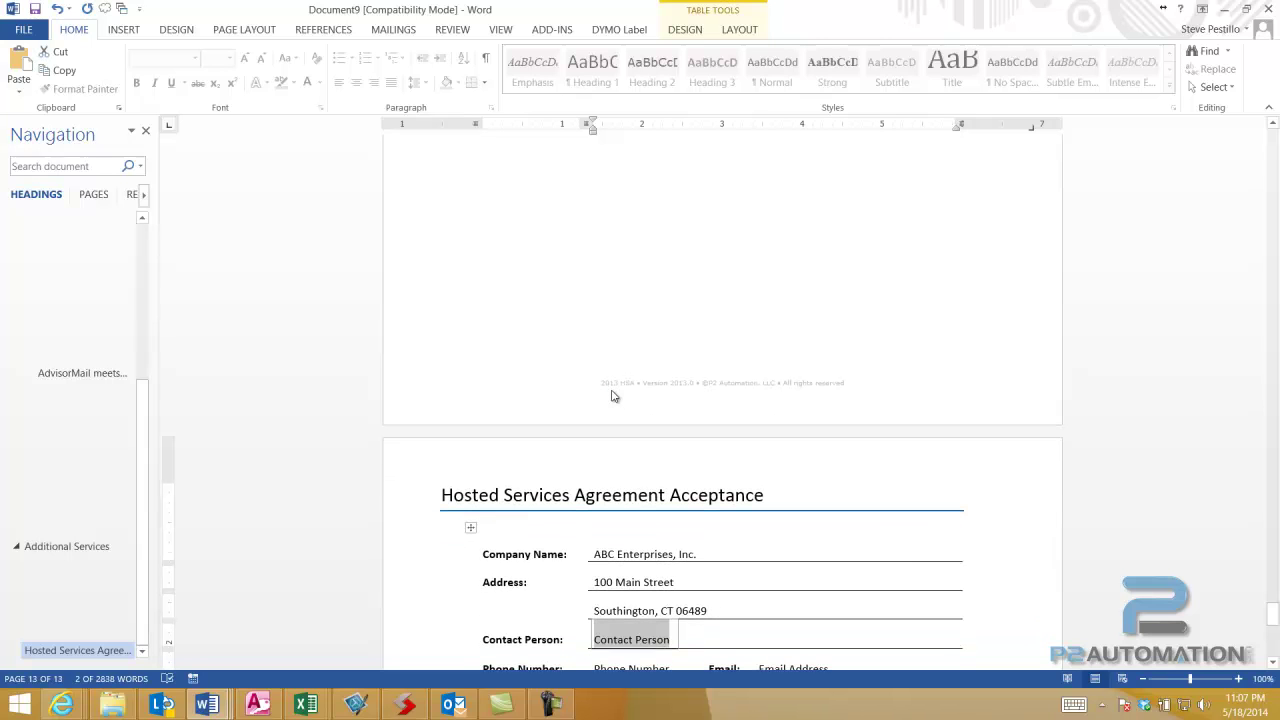
- Fill in the contact person's name, phone number and e-mail address
text(John Smith)
key(Tab)
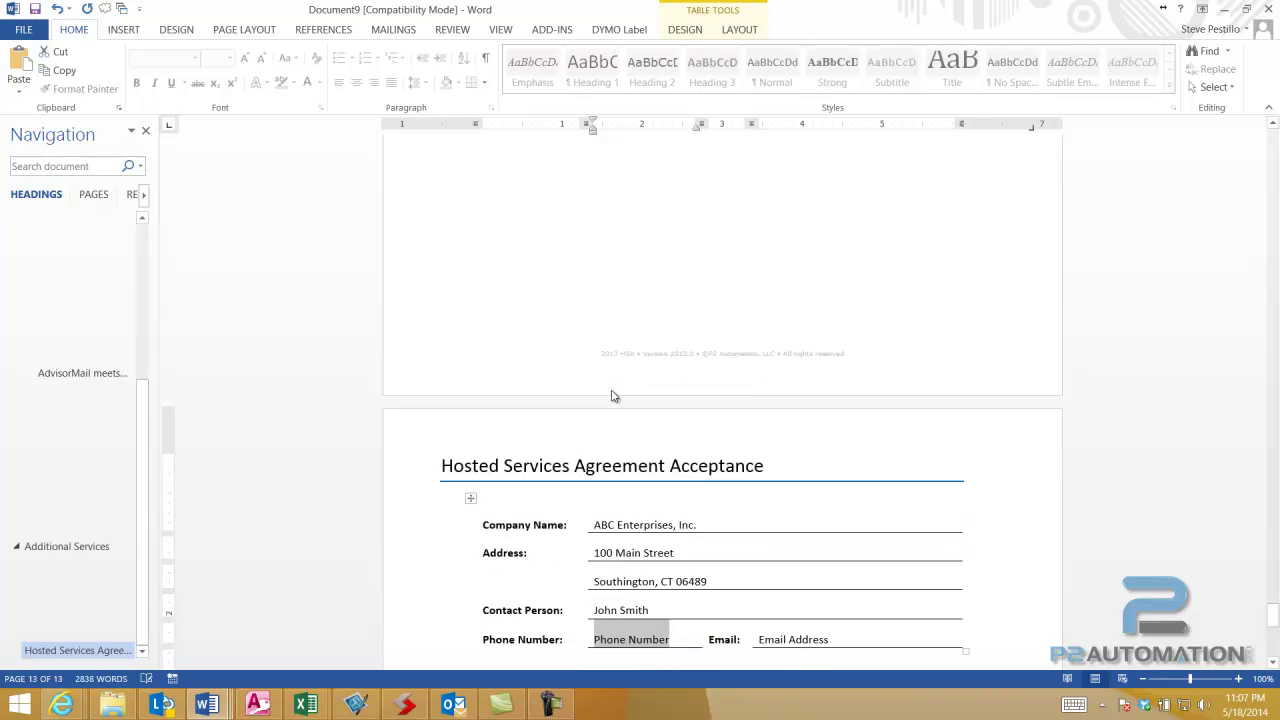
text(860-5)
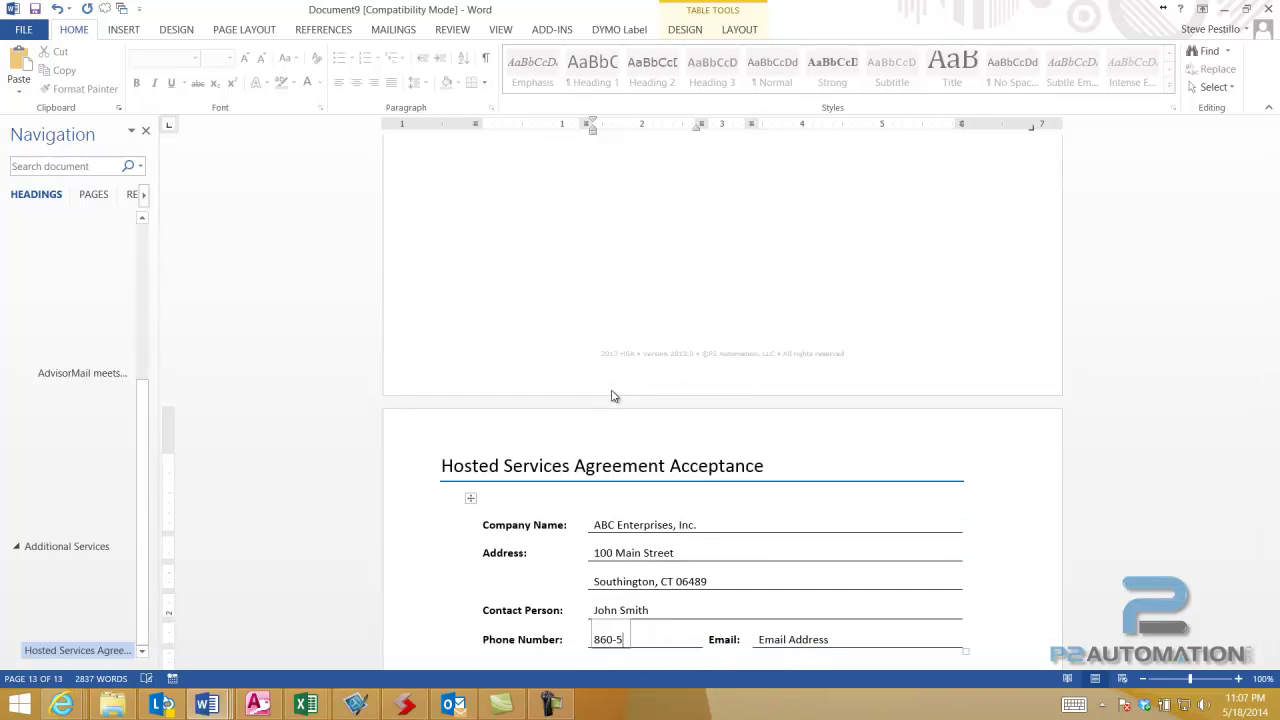
text(55-1234)
key(Tab)
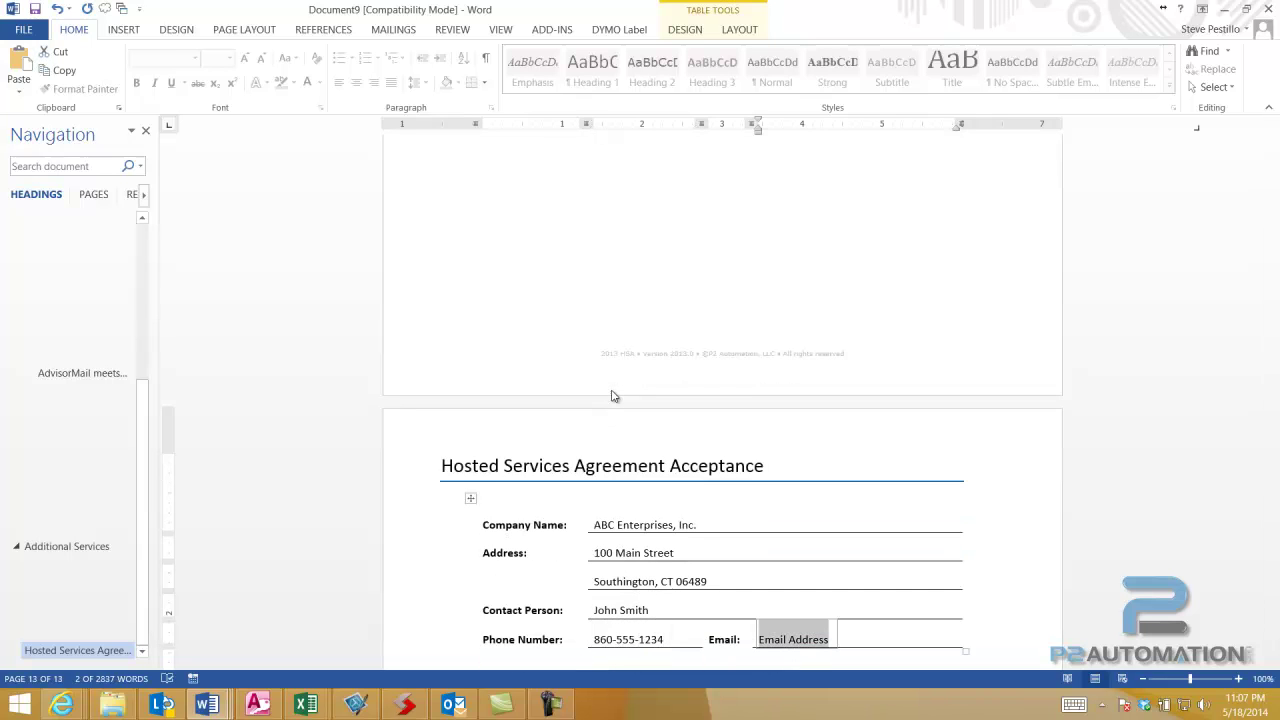
text(jsmi)
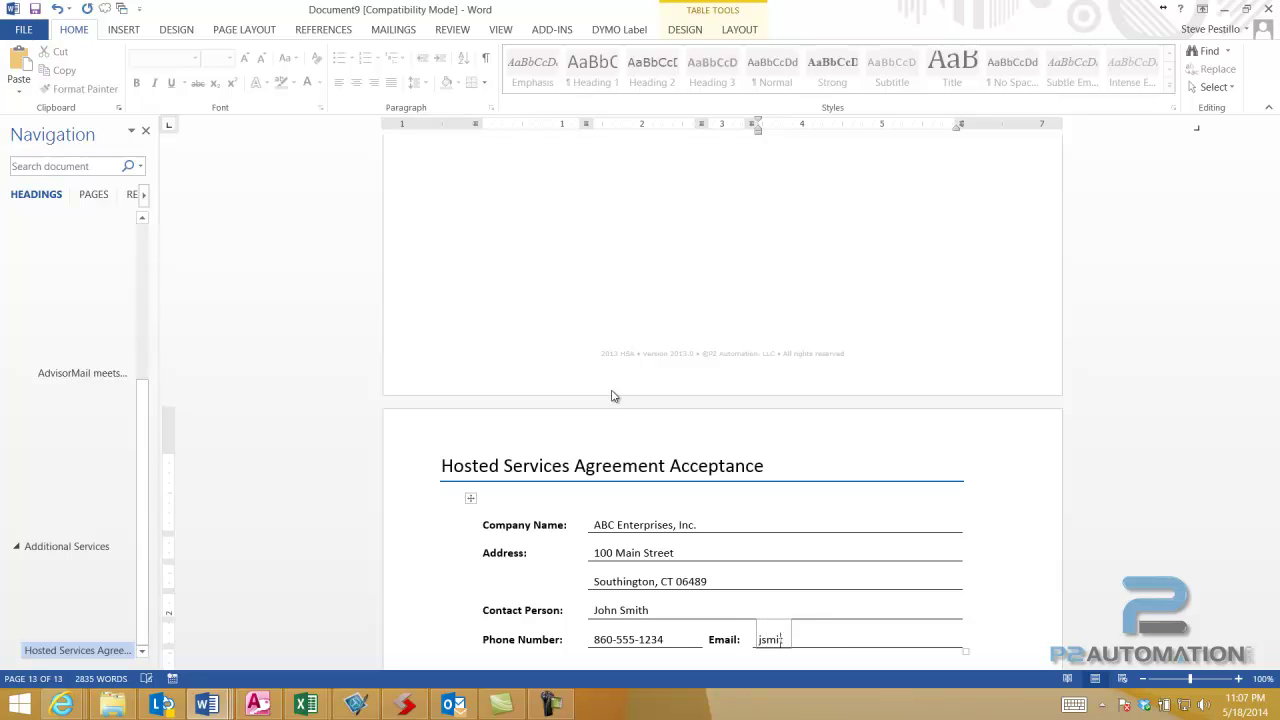
text(th@abc.com)
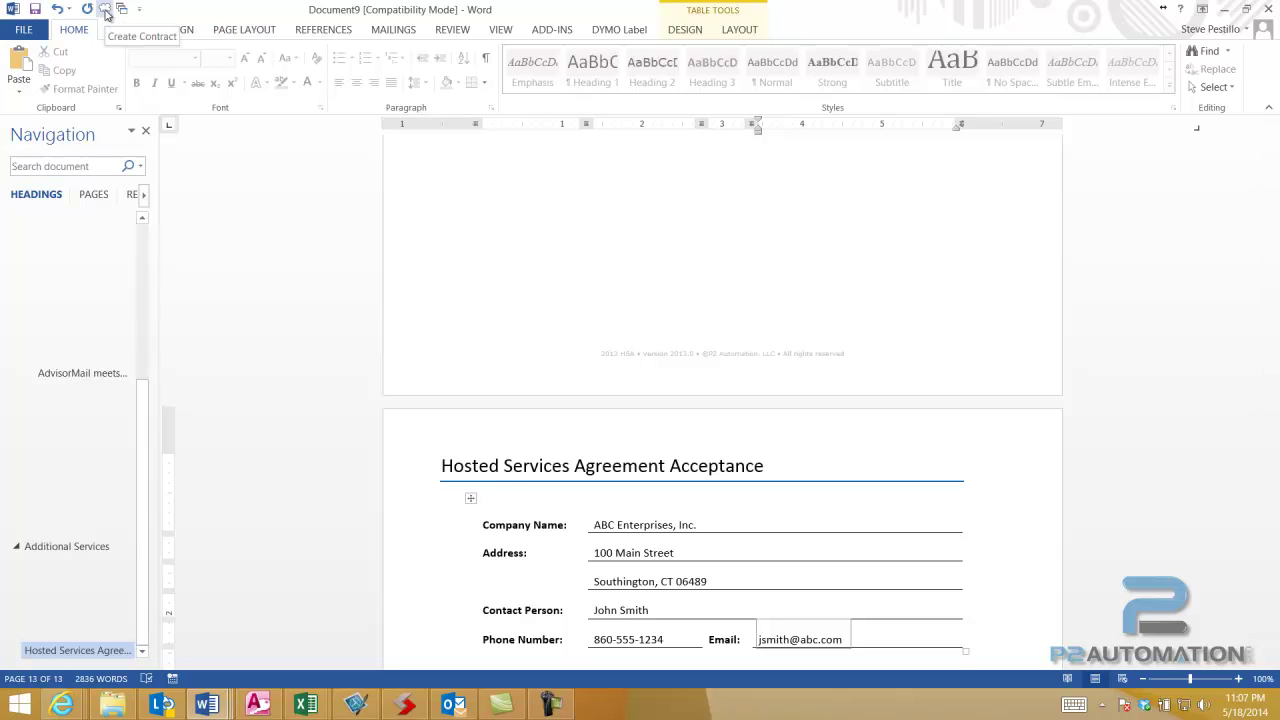
- Generate the contract pricing with a 995 setup cost, declining an annual contract
click(105, 12)
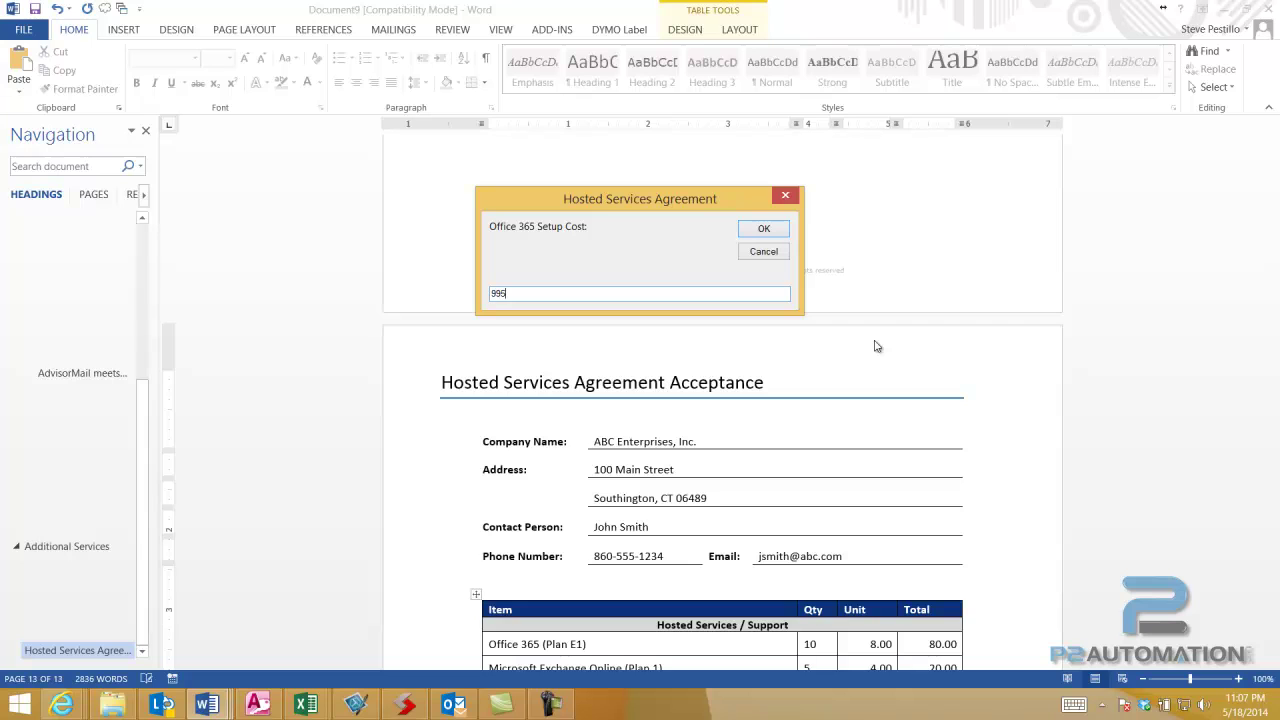
key(Return)
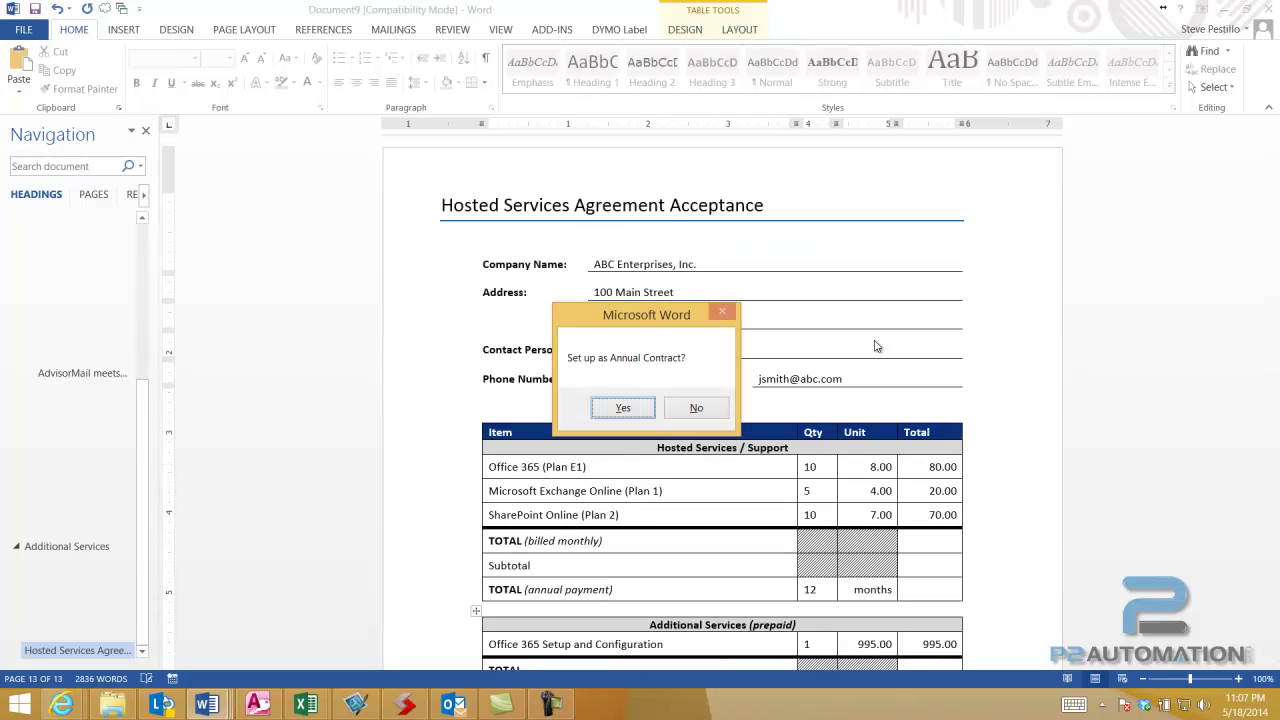
click(699, 412)
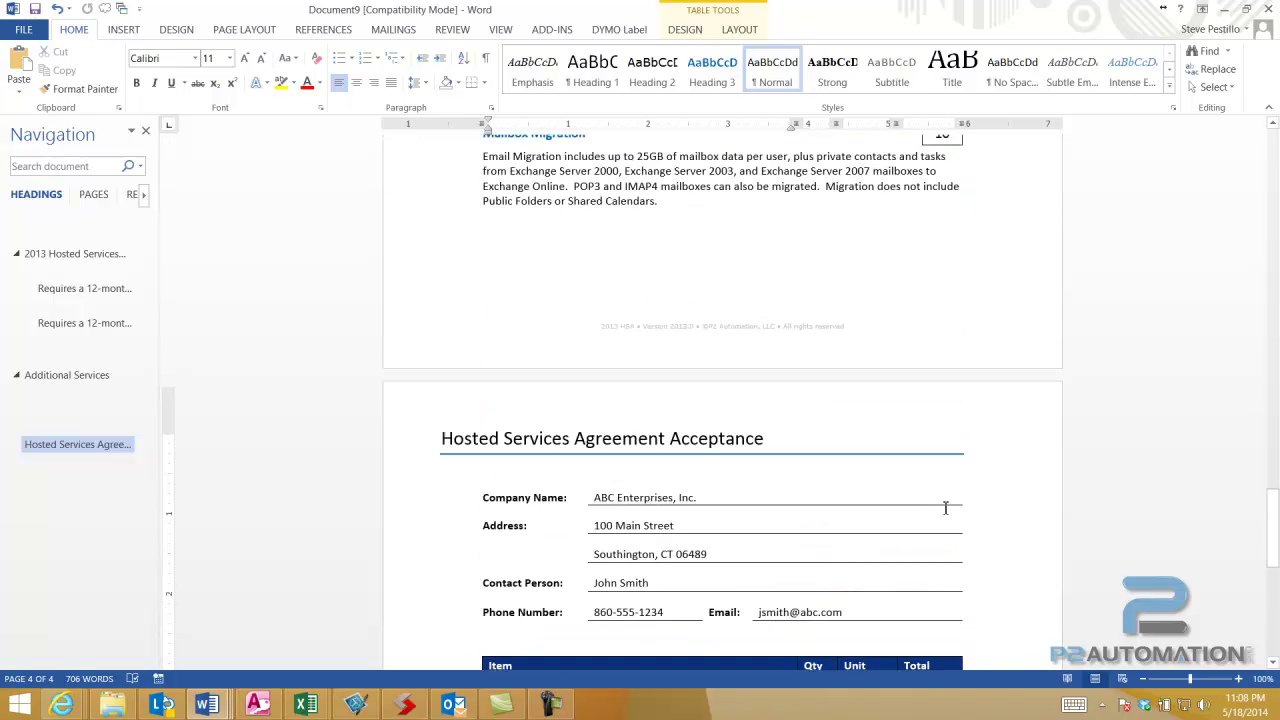
scroll(946, 490, up, 15)
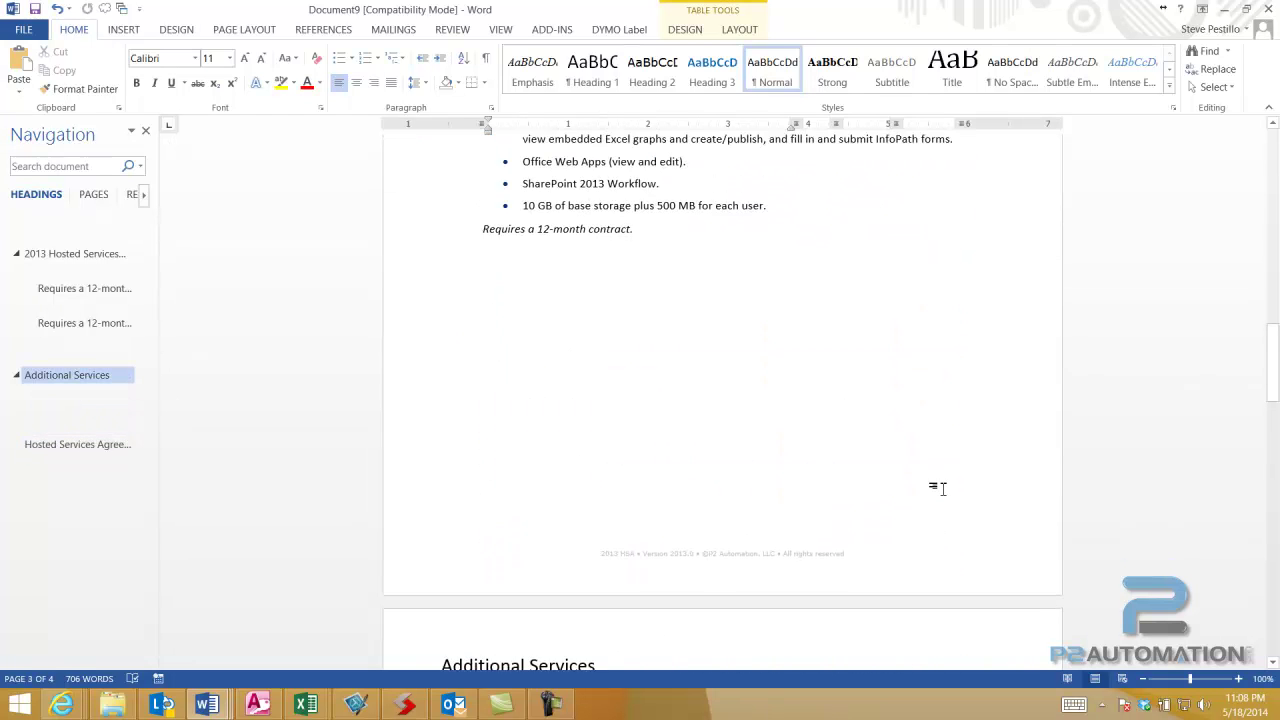
scroll(942, 488, up, 20)
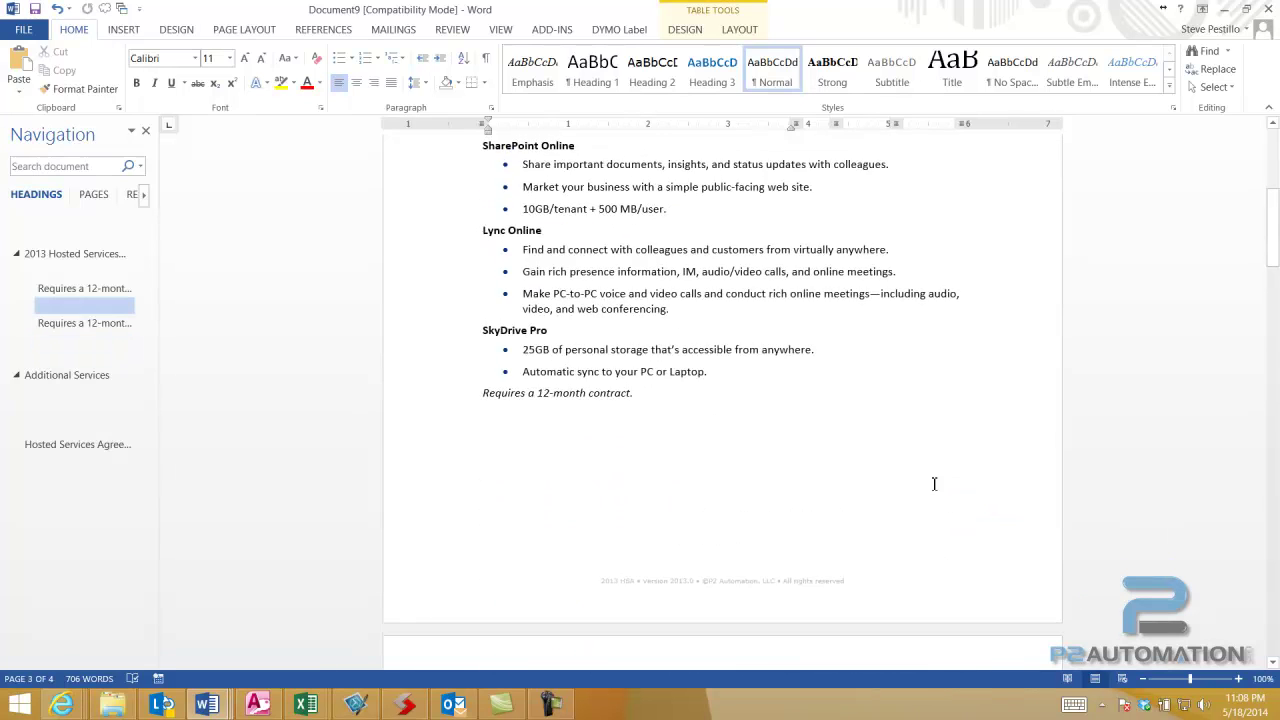
scroll(932, 484, up, 3)
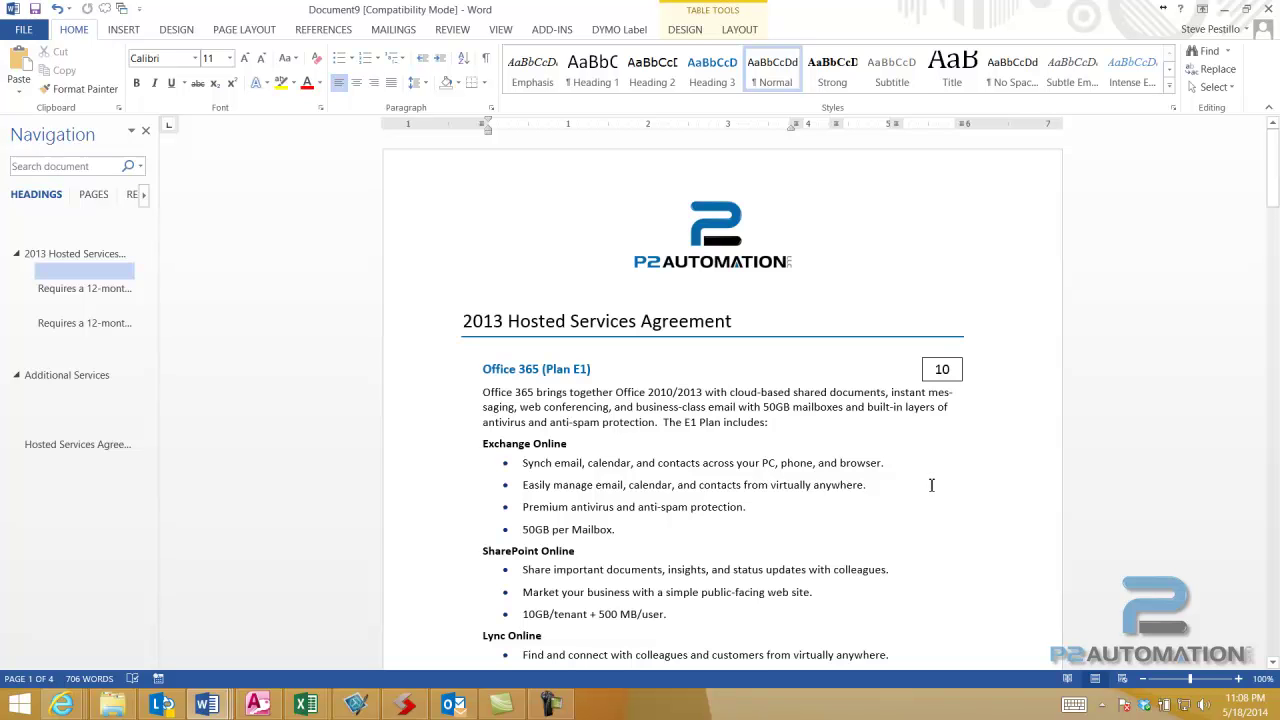
scroll(889, 494, down, 20)
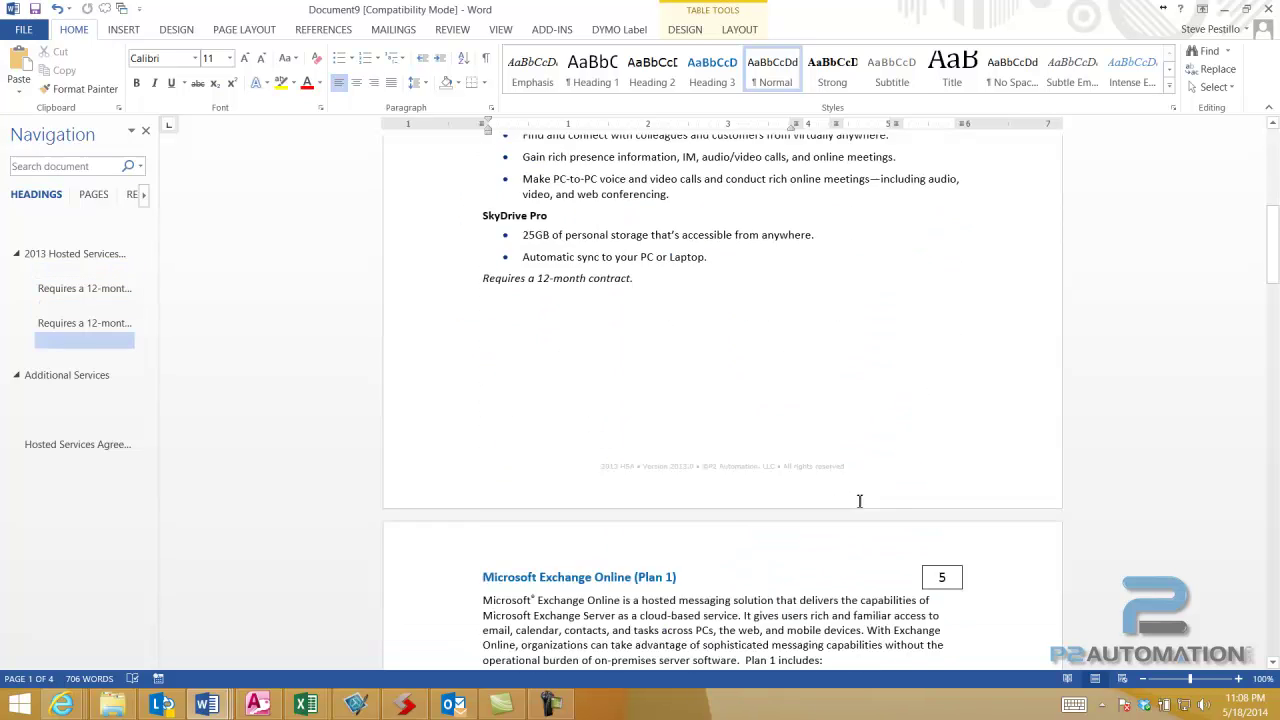
scroll(849, 511, down, 15)
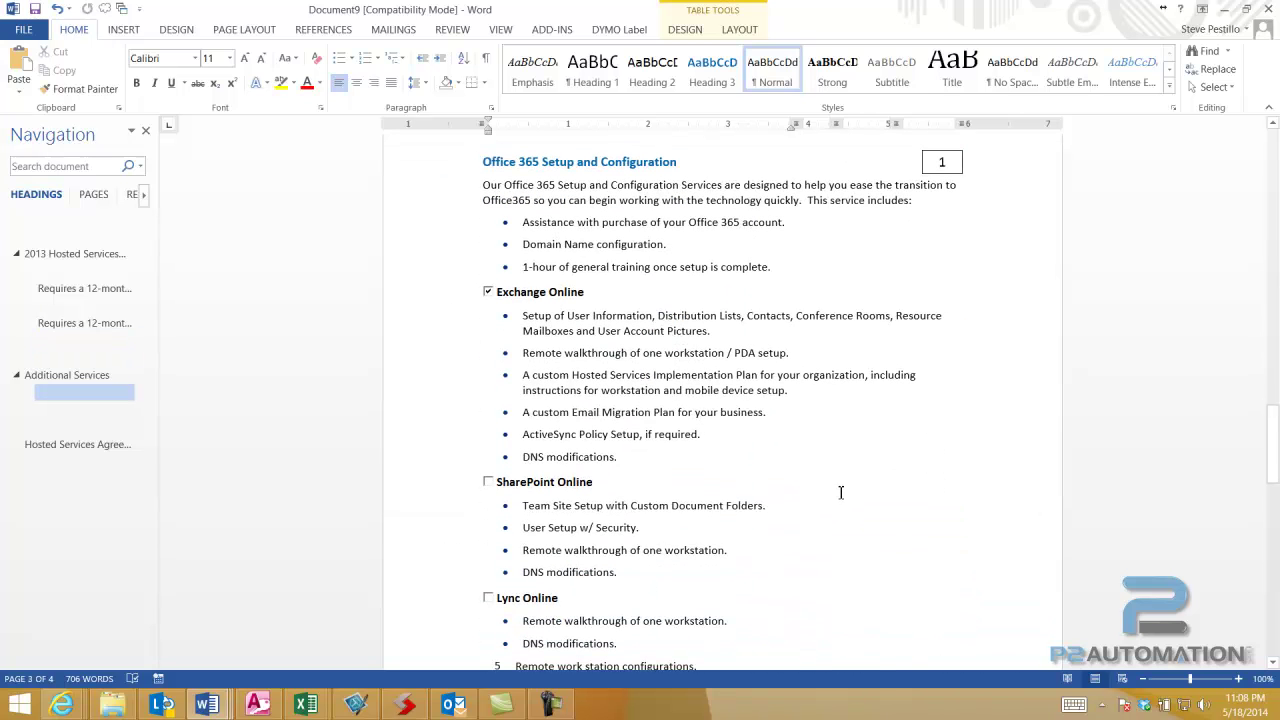
- Generate the Hosted Services Implementation Plan for ABC Enterprises, Inc. and review its pages
click(121, 12)
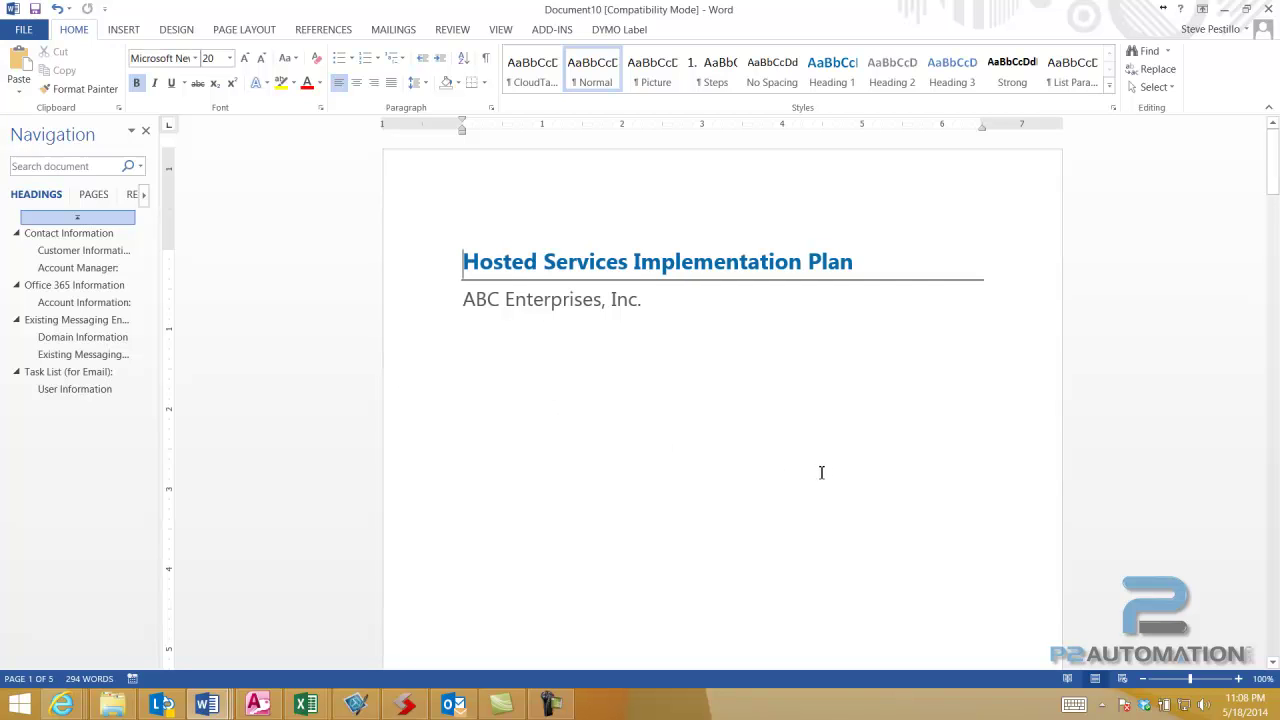
scroll(734, 431, down, 5)
scroll(729, 411, down, 10)
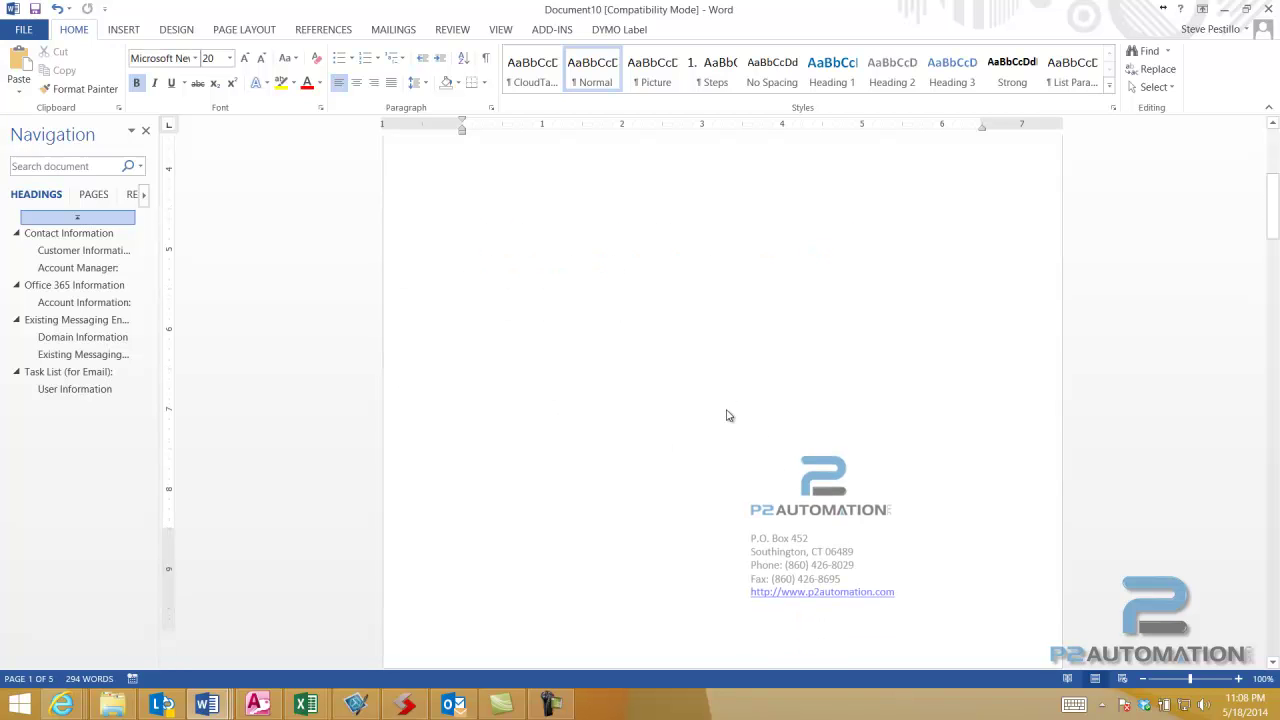
scroll(726, 409, down, 8)
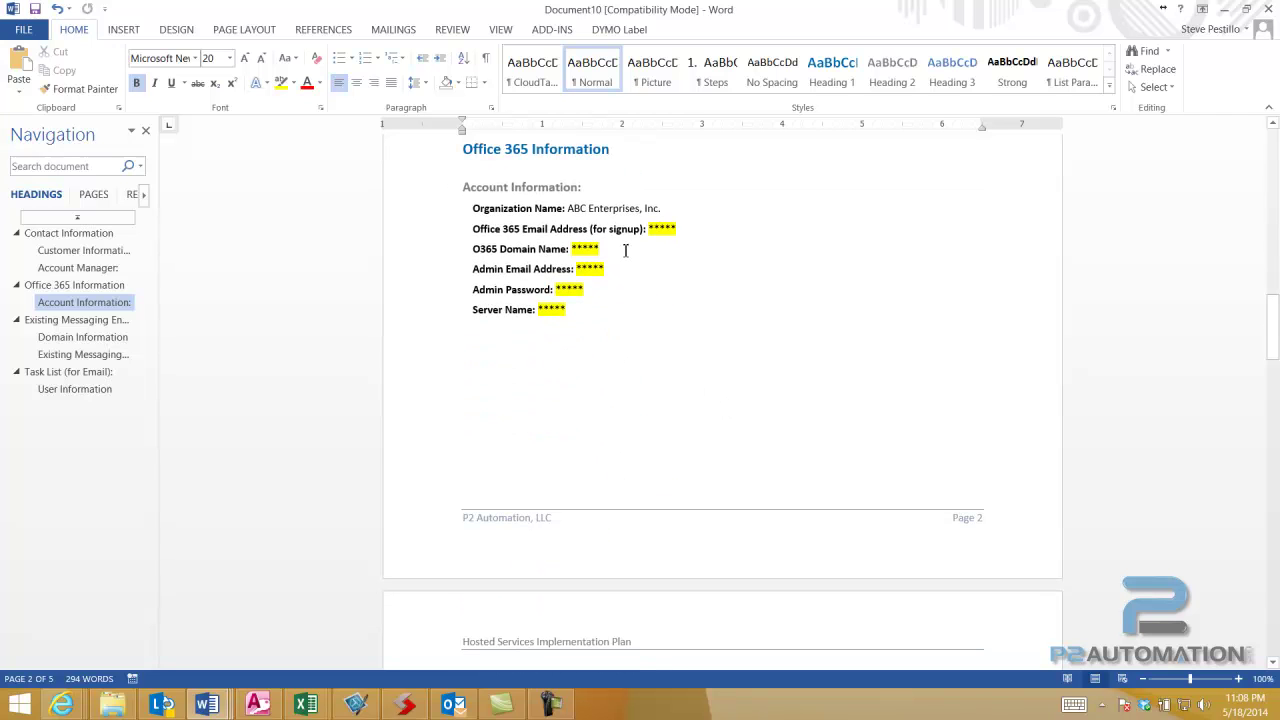
scroll(599, 242, down, 10)
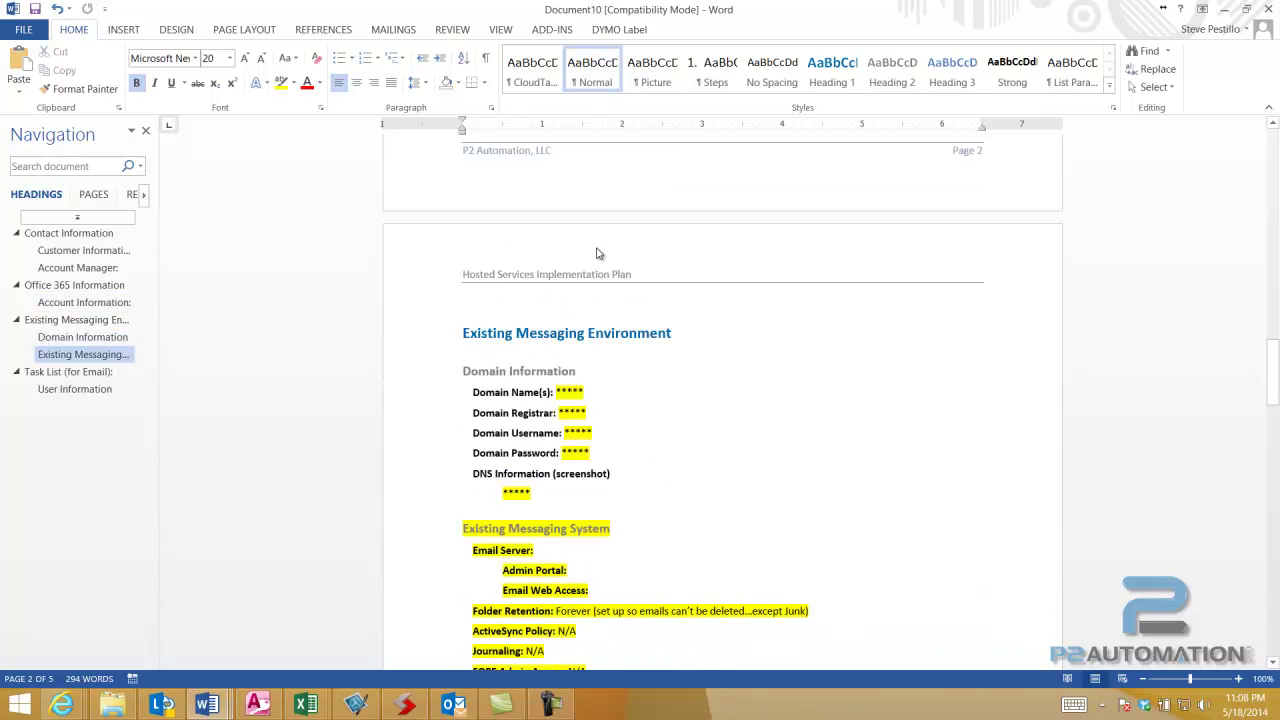
scroll(598, 253, down, 15)
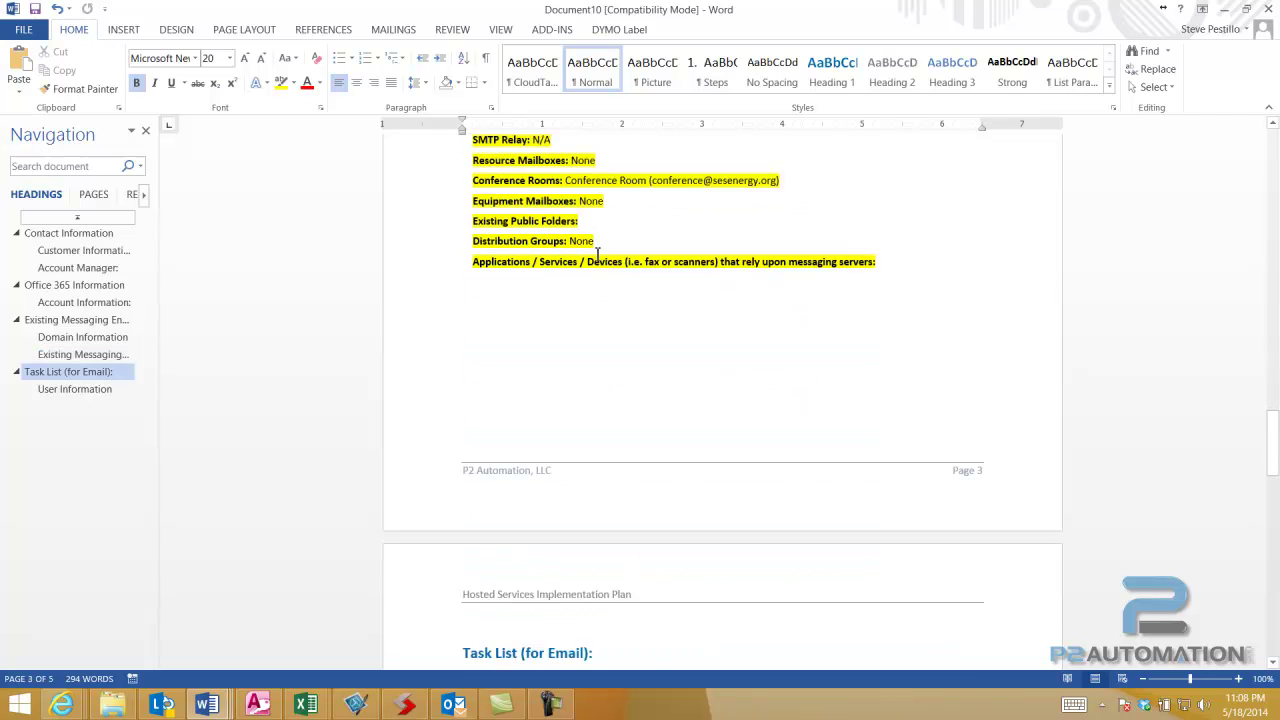
scroll(597, 261, down, 2)
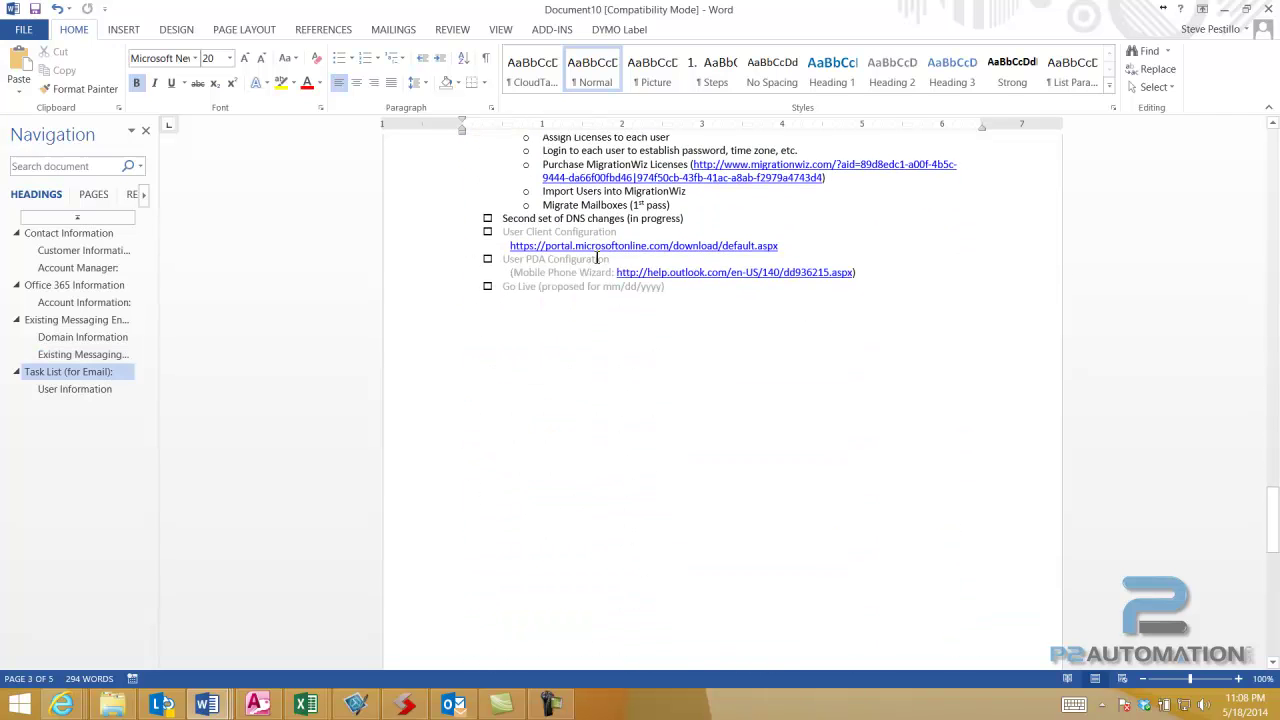